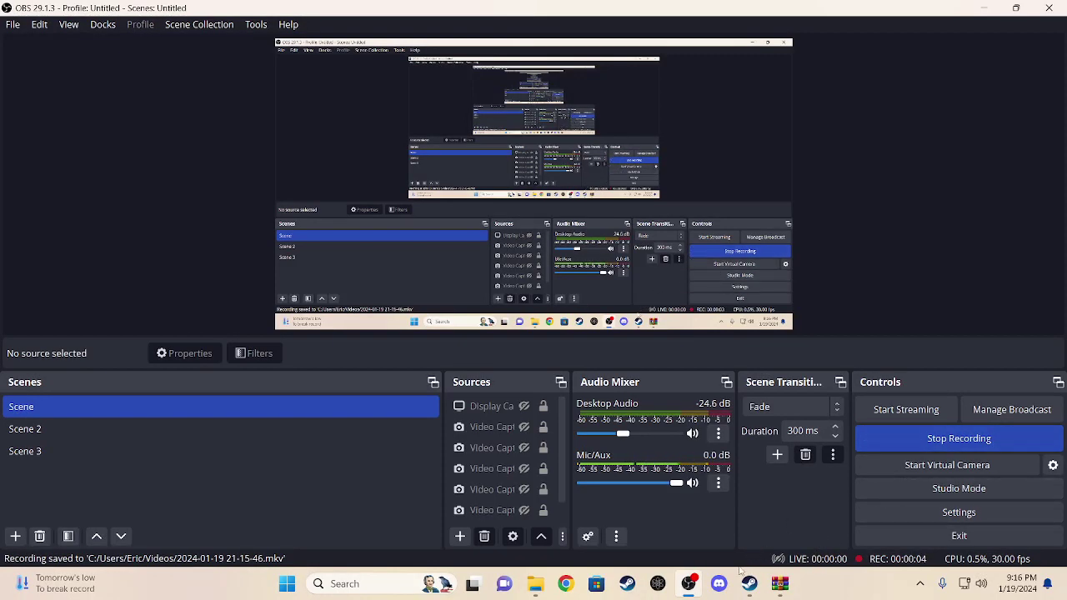
# - Check which device is assigned in the properties of the Mic/Aux audio source
pyautogui.click(718, 482)
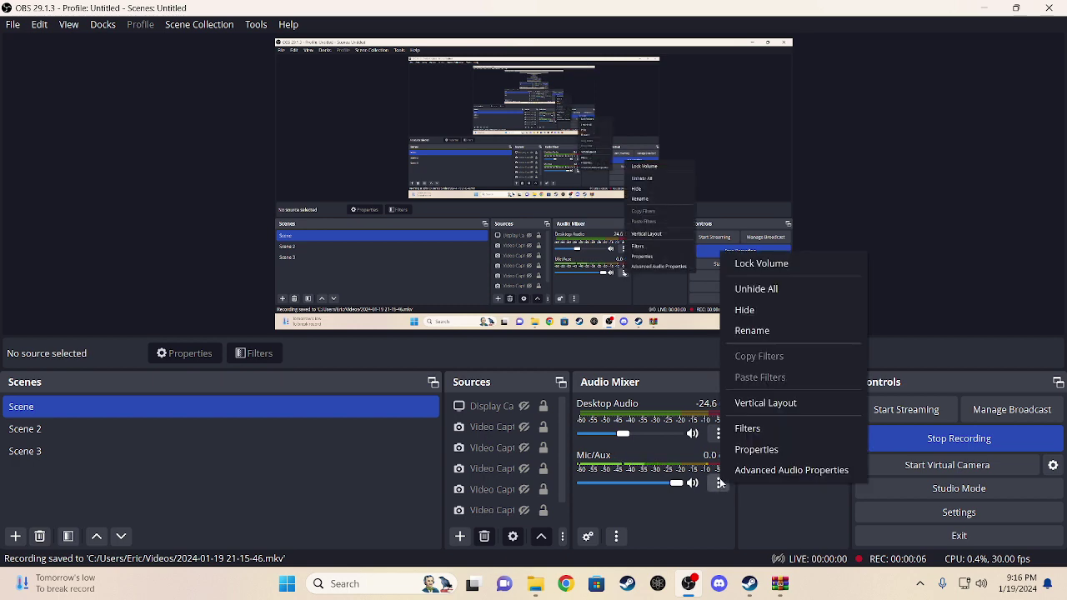
pyautogui.click(756, 450)
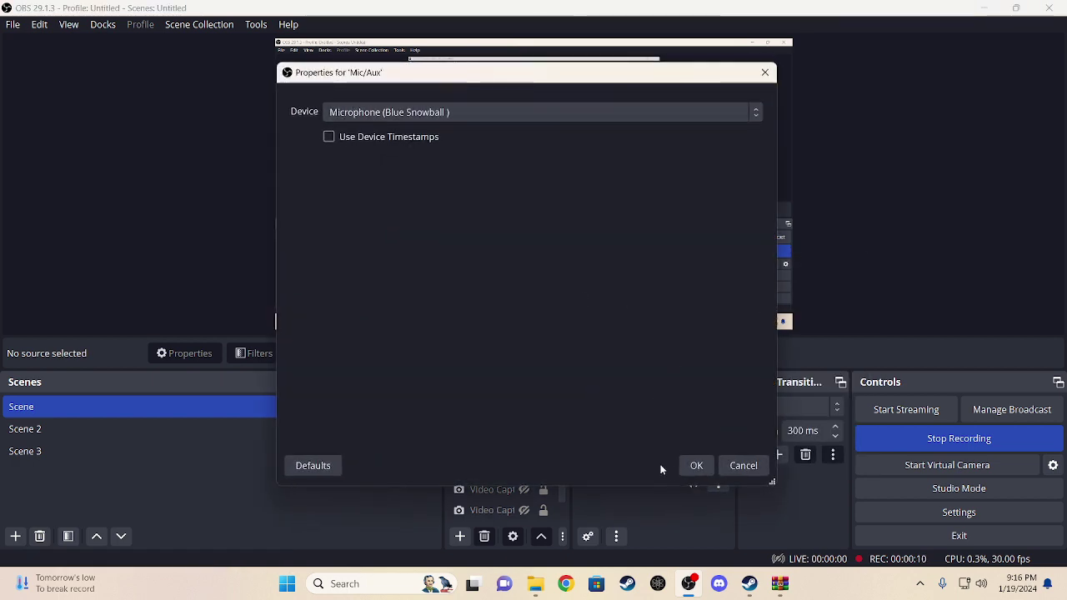
pyautogui.click(688, 467)
# - Minimize the OBS, Steam and action2complete folder windows to clear the desktop
pyautogui.click(970, 8)
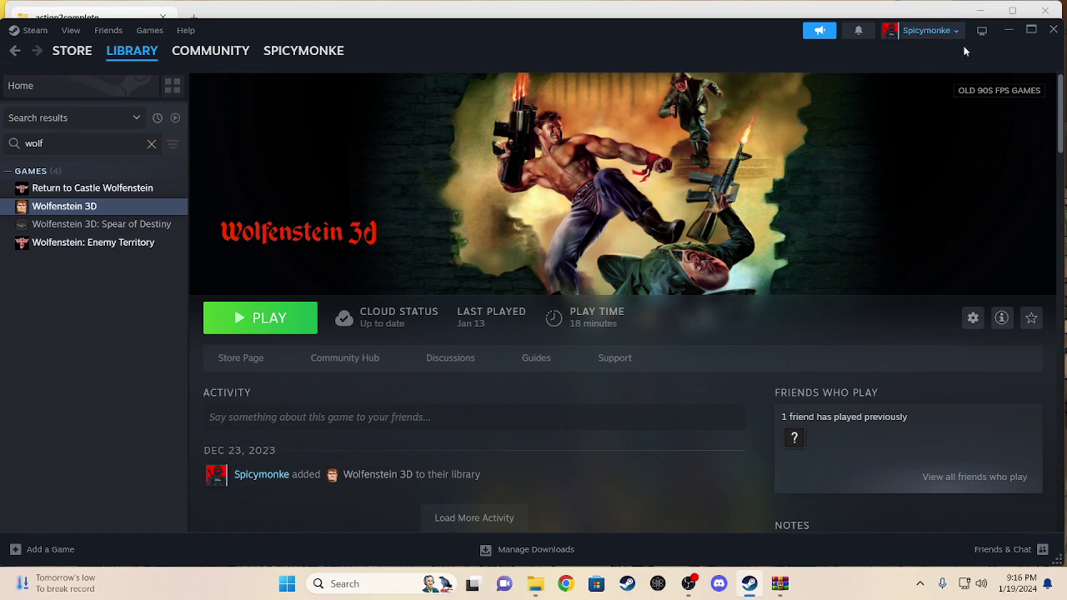
pyautogui.click(1009, 31)
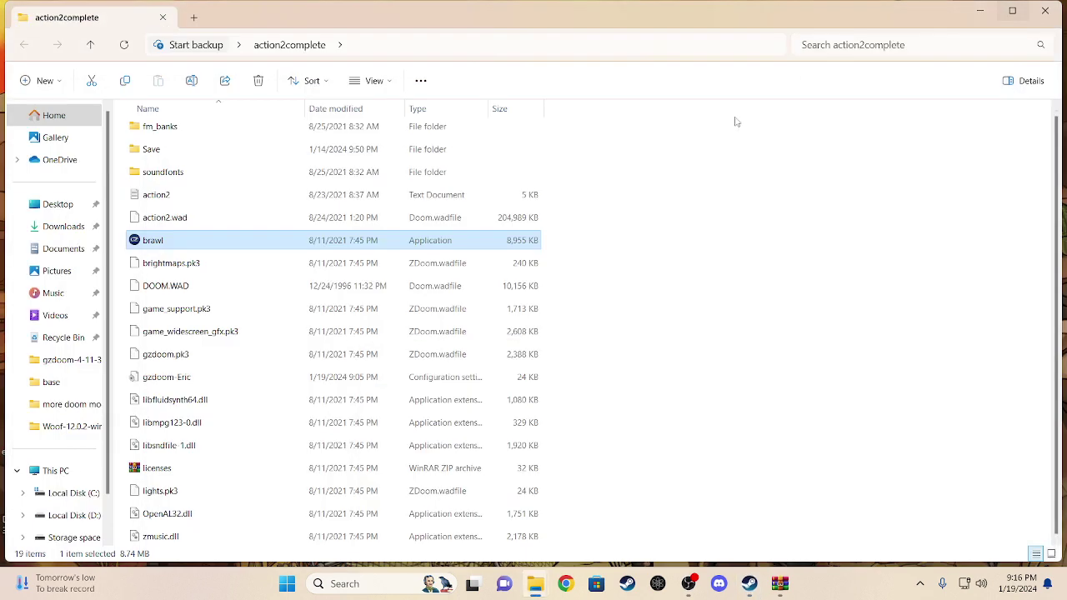
pyautogui.click(981, 10)
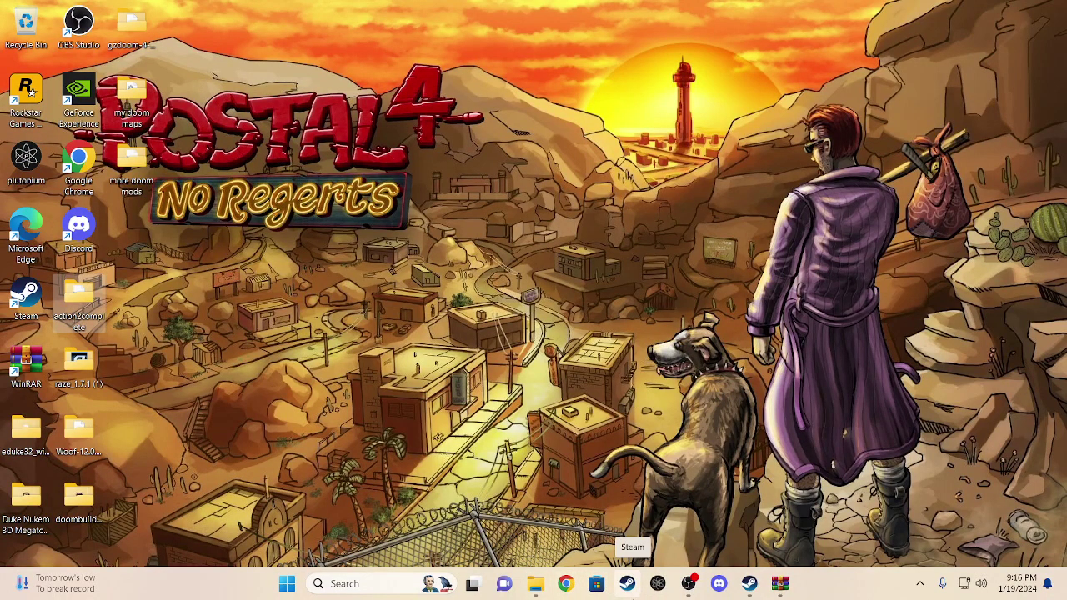
# - Open Chrome with the first profile, search for "ecwolf download" and open the Download - ECWolf page on maniacsvault.net
pyautogui.click(567, 587)
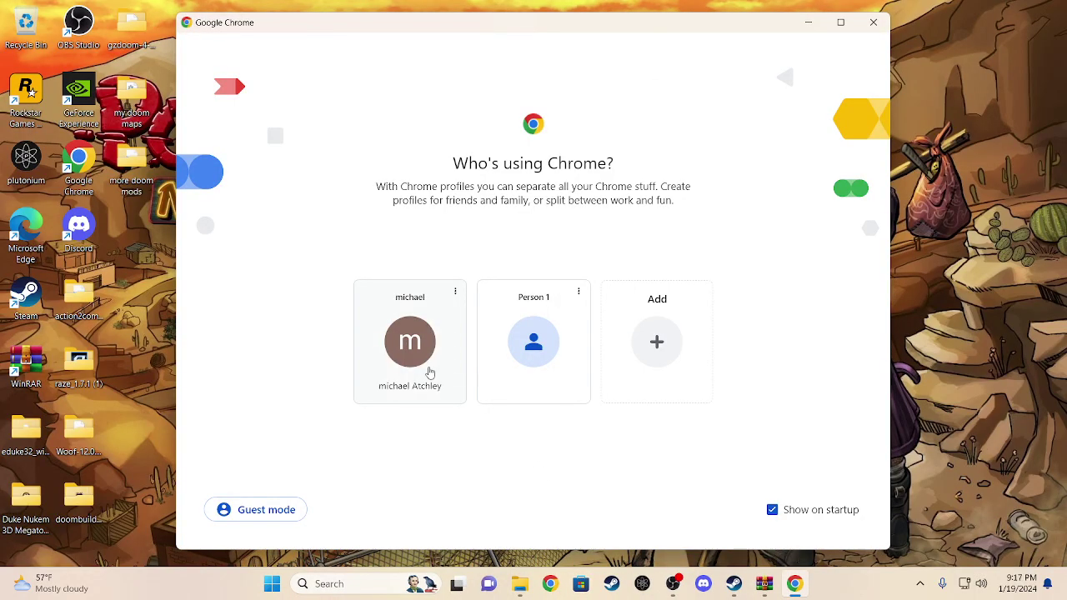
pyautogui.click(430, 373)
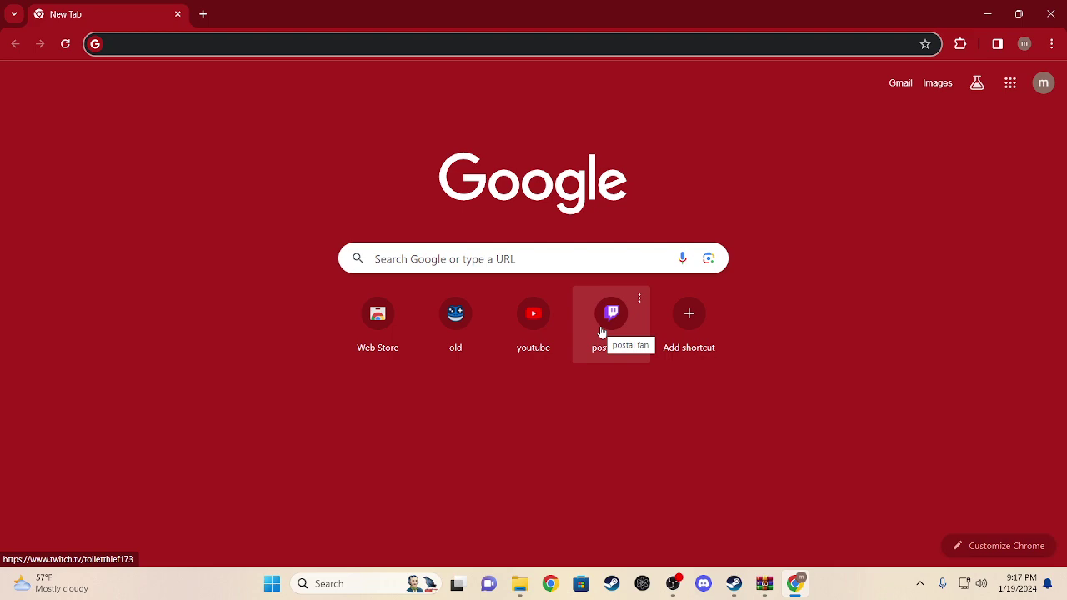
pyautogui.write('ecwolf')
pyautogui.press('Return')
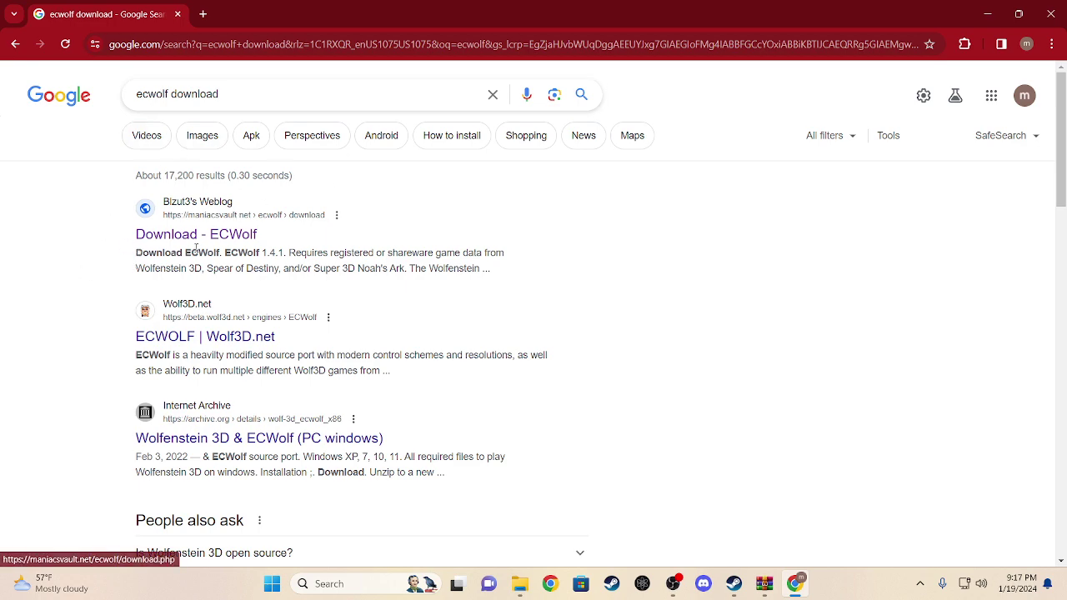
pyautogui.click(196, 242)
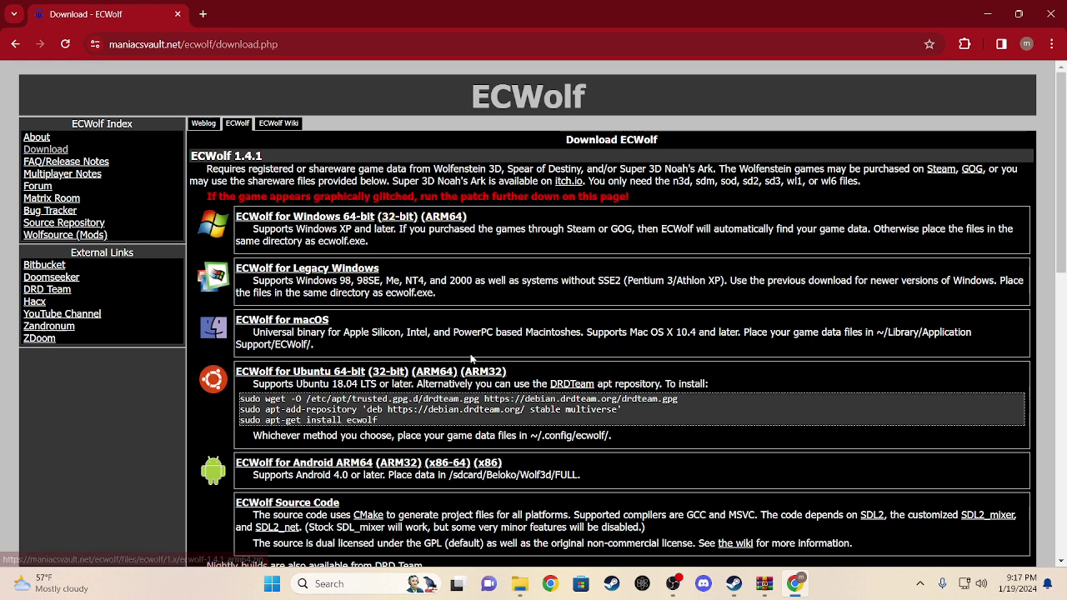
# - Download ECWolf 1.4.1 for Windows 64-bit and place ecwolf-1.4.1_x64.zip on the desktop
pyautogui.click(322, 217)
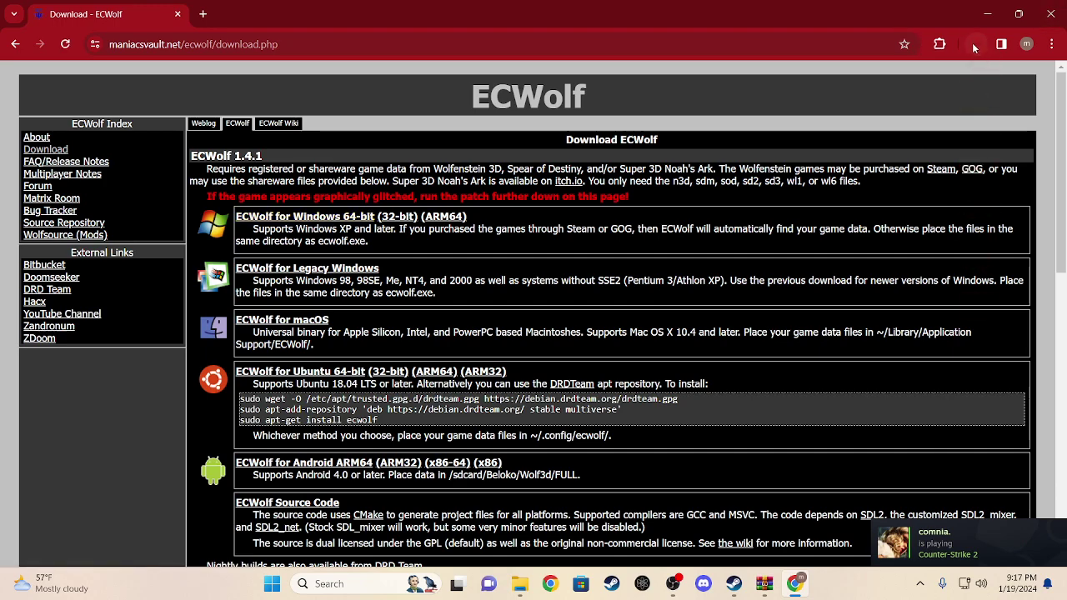
pyautogui.click(975, 44)
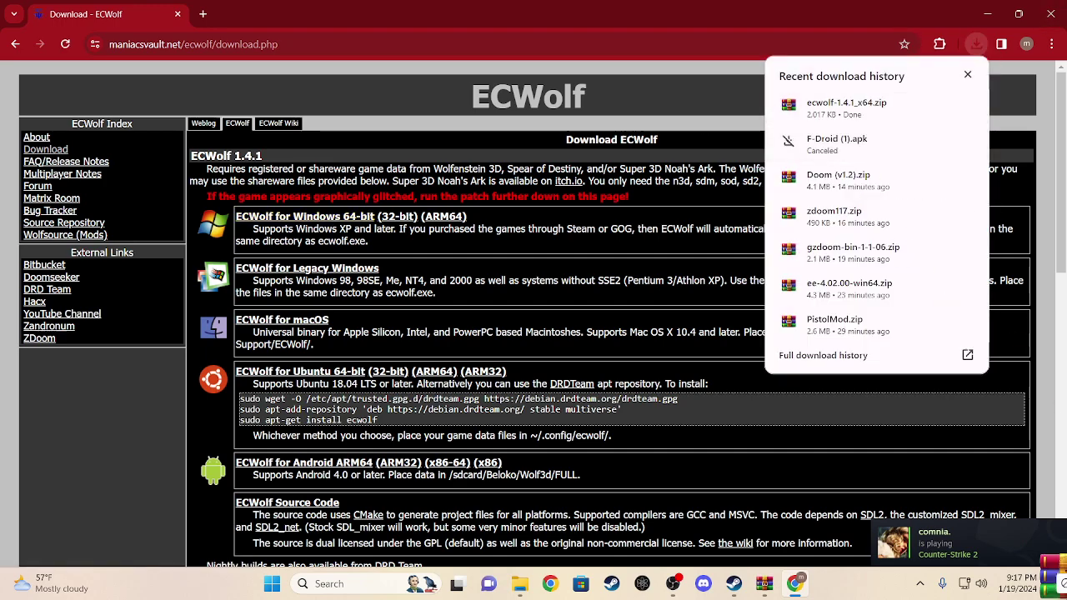
pyautogui.moveTo(846, 107); pyautogui.dragTo(378, 259)
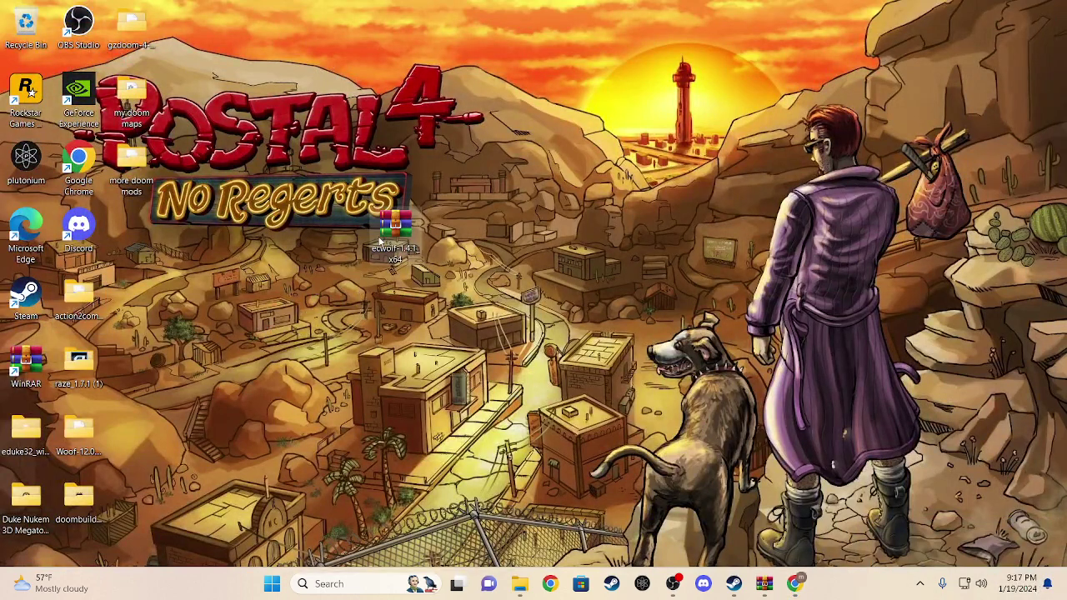
# - Extract the ecwolf-1.4.1_x64 archive into its own folder on the desktop
pyautogui.doubleClick(379, 241)
pyautogui.click(1049, 8)
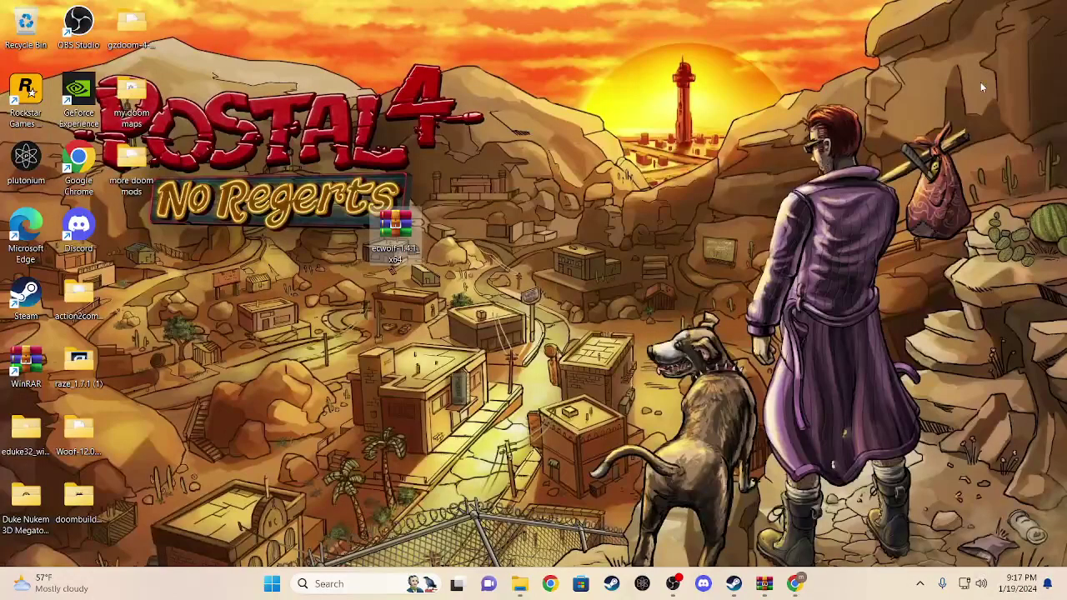
pyautogui.rightClick(386, 227)
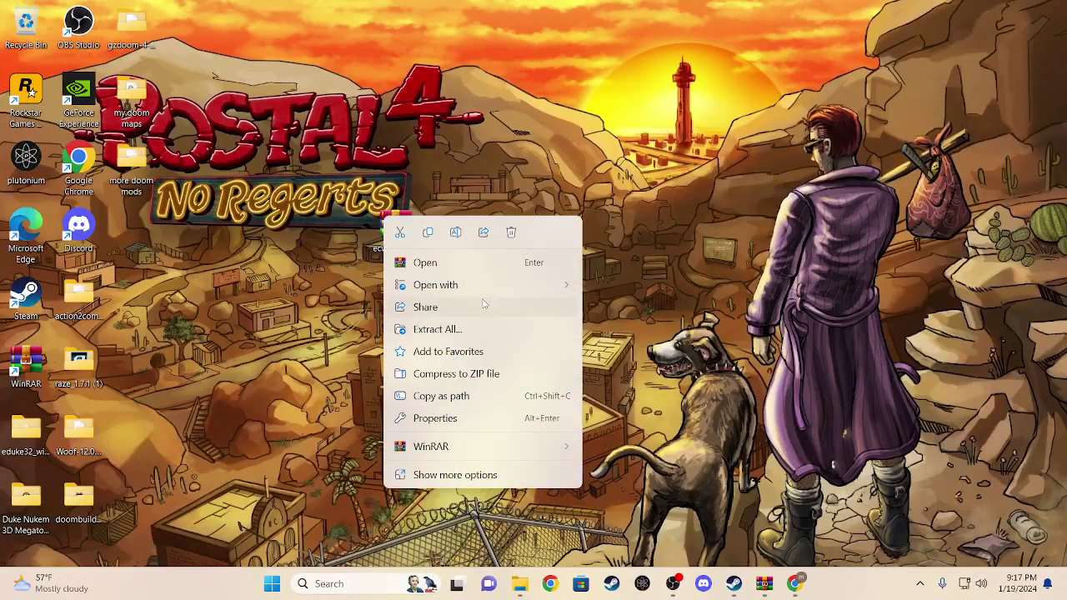
pyautogui.click(436, 330)
pyautogui.click(642, 431)
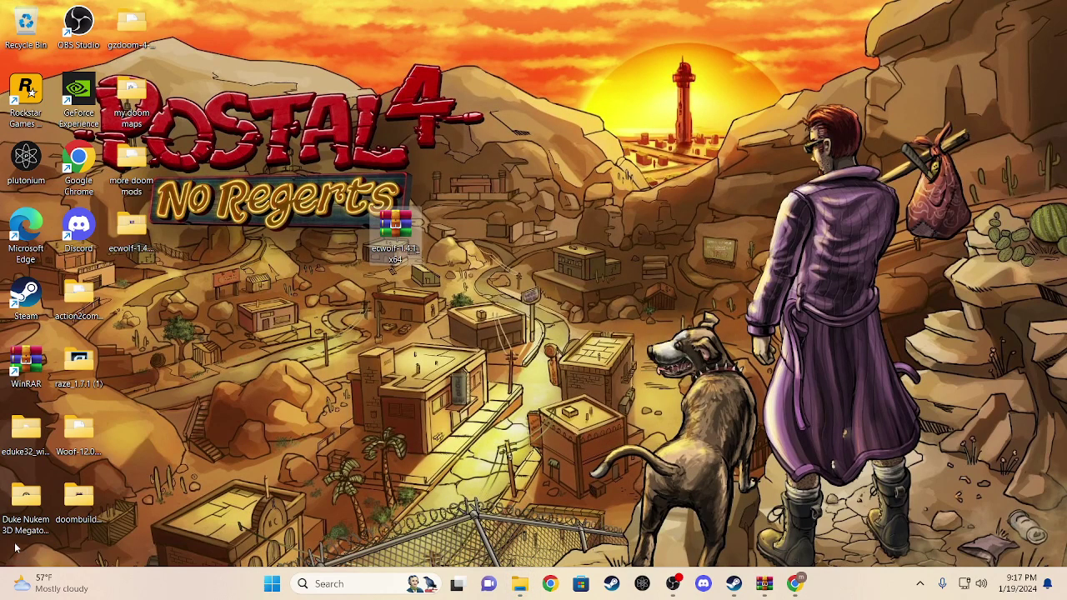
# - Open the extracted ecwolf-1.4.1_x64 folder, run ecwolf despite the SmartScreen block, and cancel its IWAD selection
pyautogui.moveTo(369, 240); pyautogui.dragTo(133, 222)
pyautogui.doubleClick(132, 224)
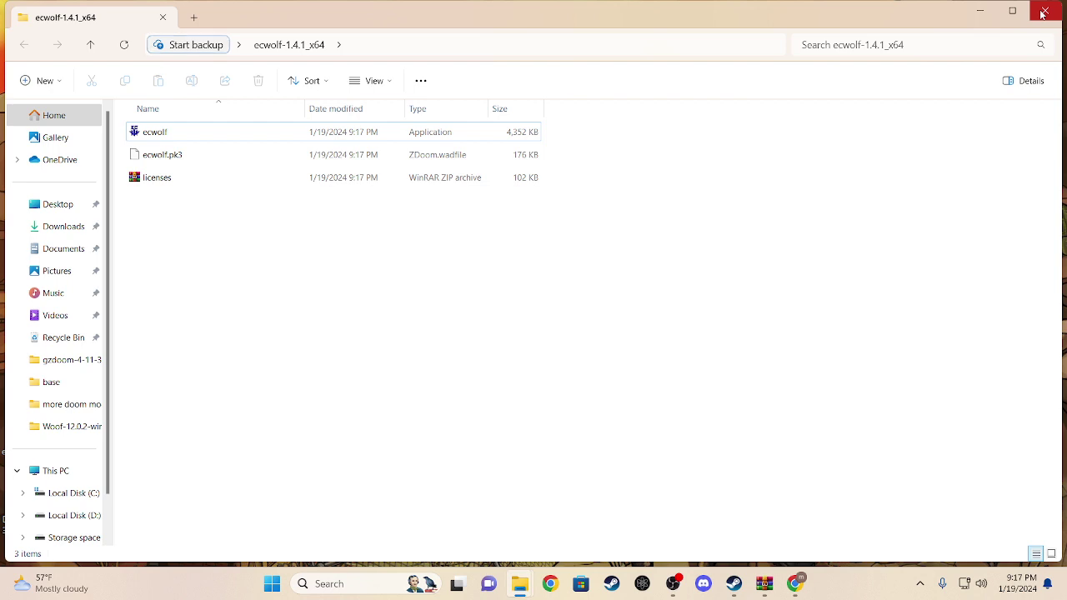
pyautogui.doubleClick(407, 137)
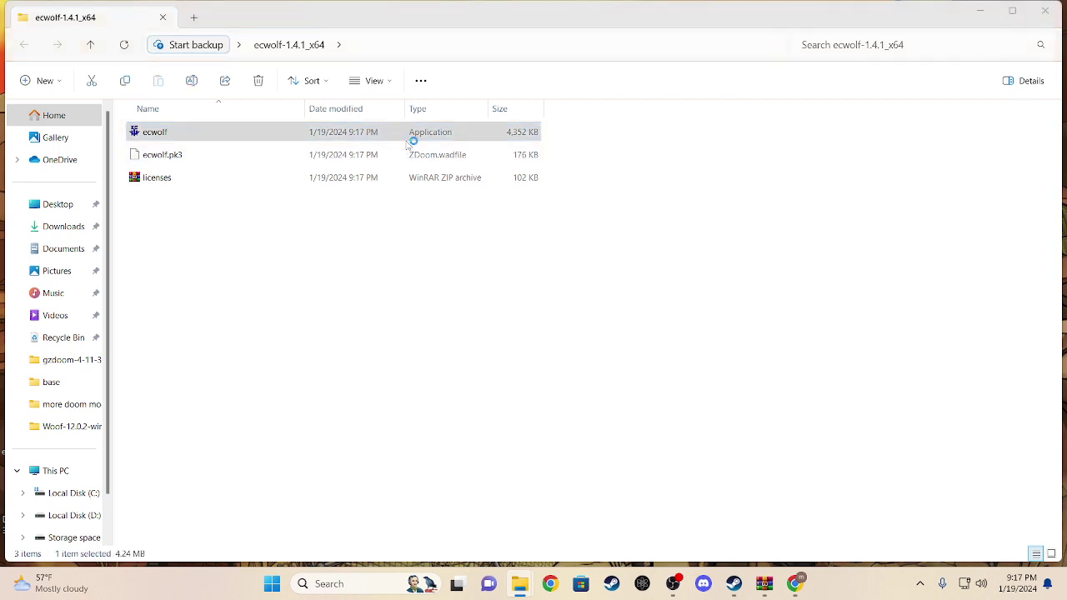
pyautogui.click(387, 190)
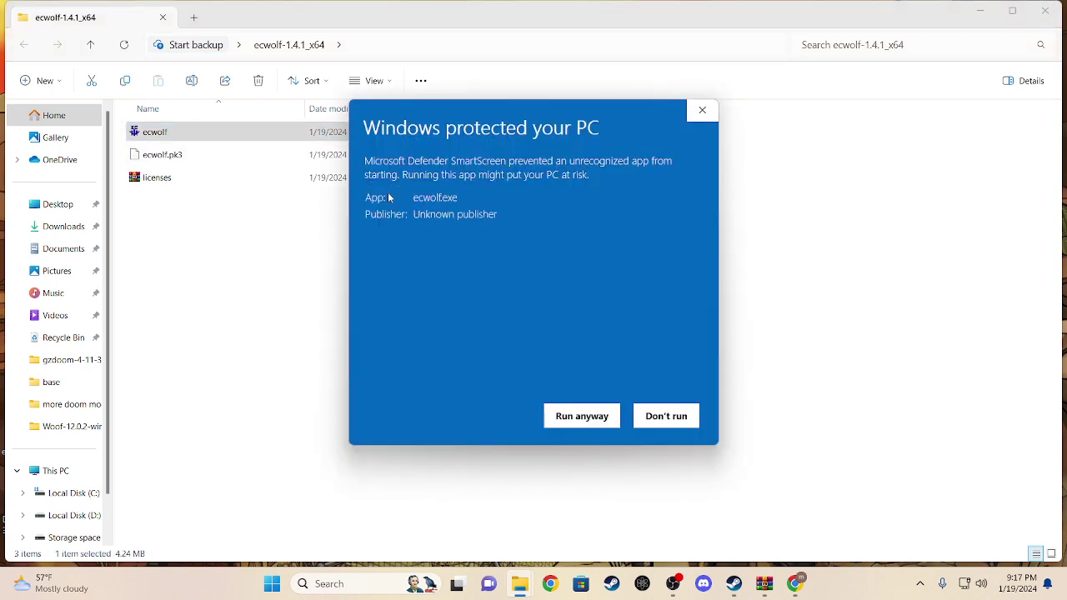
pyautogui.click(567, 406)
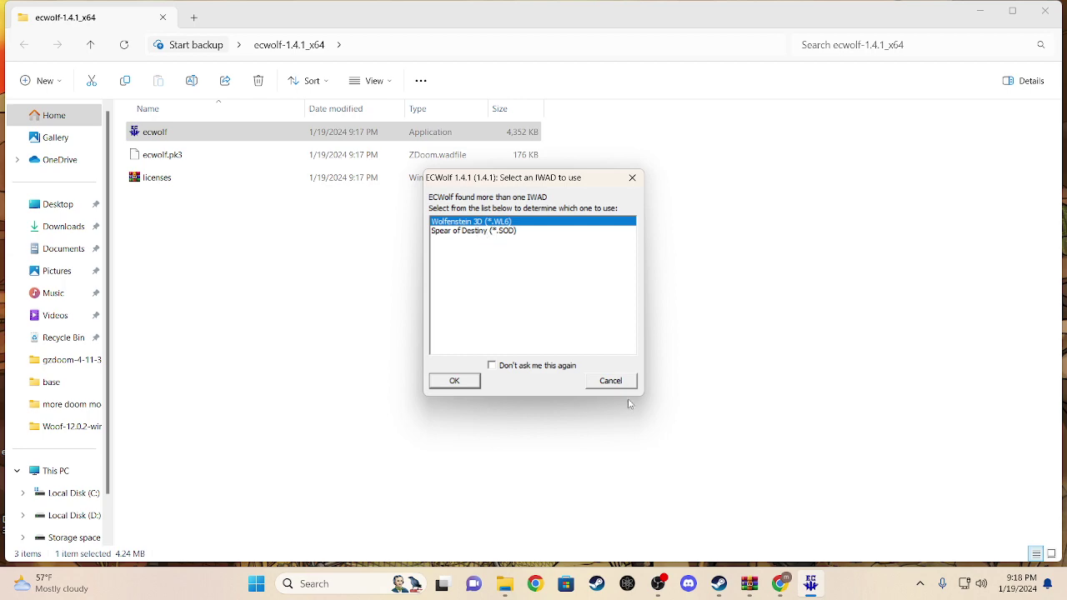
pyautogui.click(610, 381)
# - Switch to Steam and browse the local files of Wolfenstein 3D
pyautogui.click(734, 583)
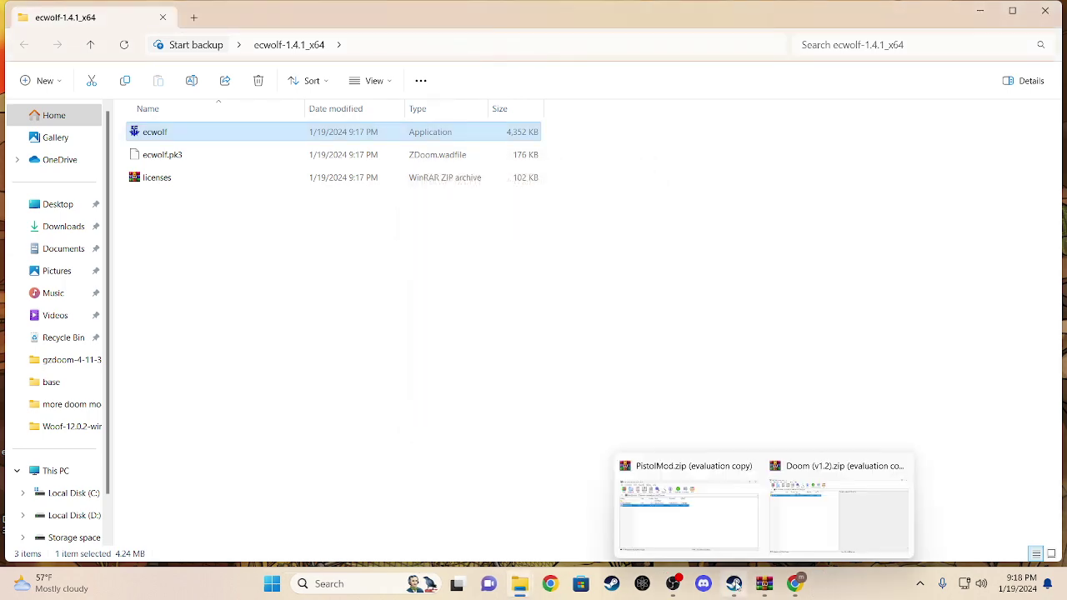
pyautogui.click(833, 512)
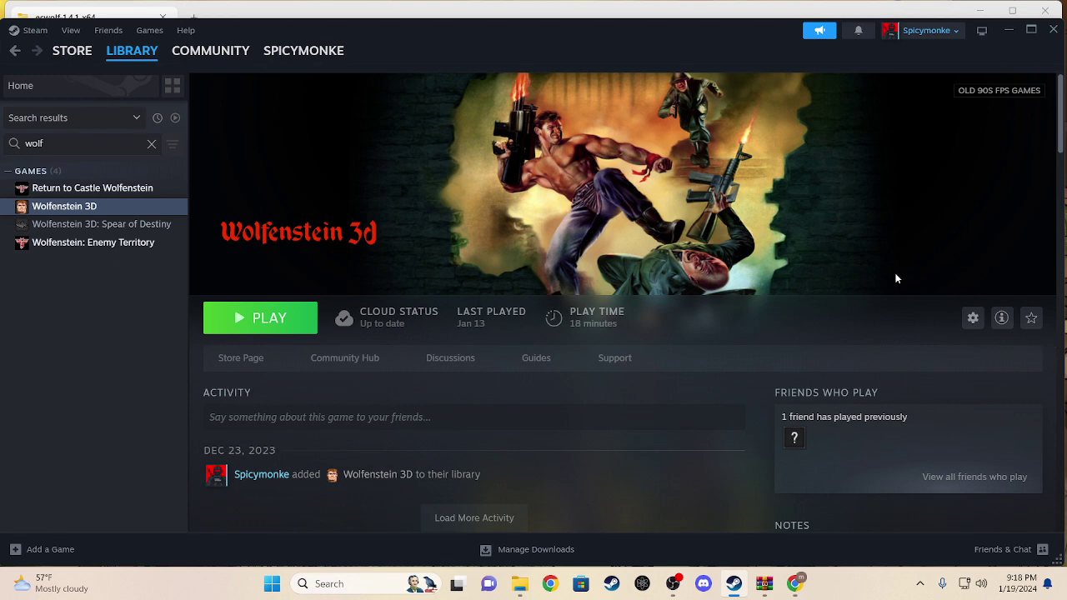
pyautogui.click(973, 319)
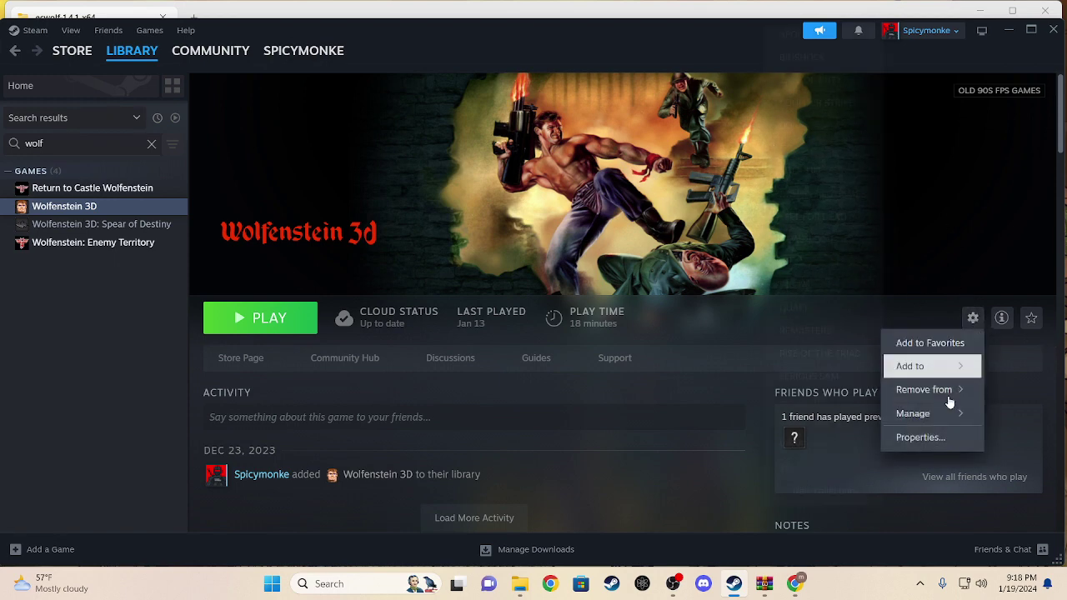
pyautogui.moveTo(915, 411)
pyautogui.click(821, 442)
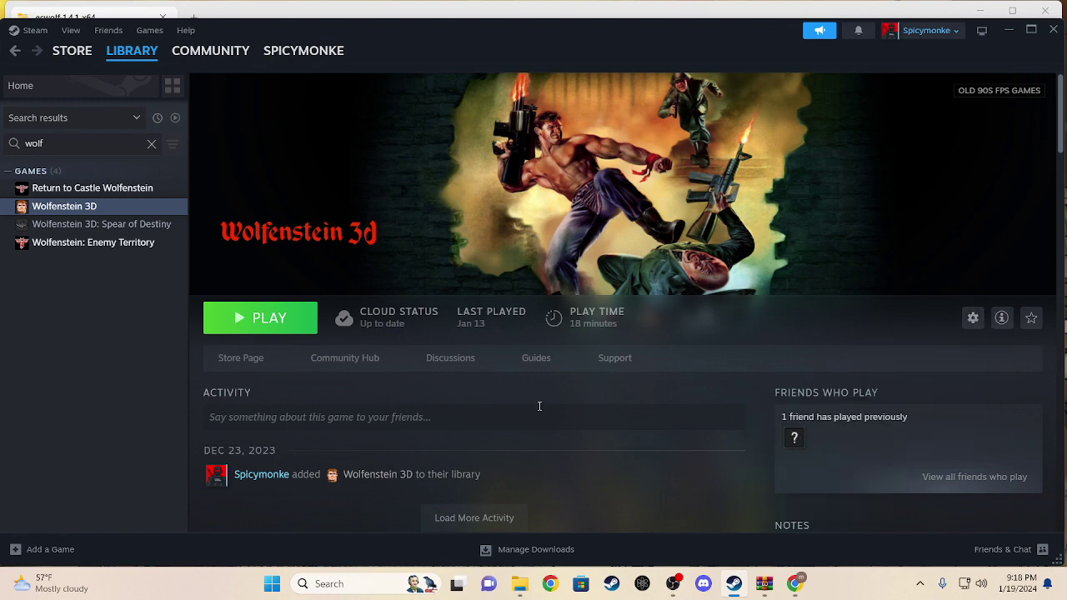
# - Switch to the Wolfenstein 3D folder window in File Explorer and open its base folder
pyautogui.moveTo(520, 584)
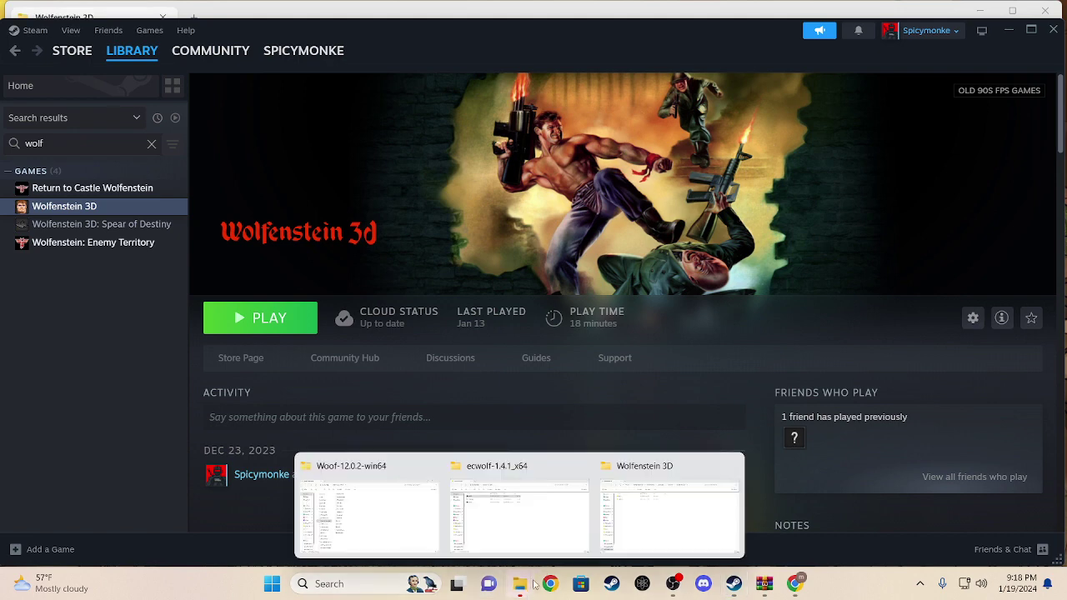
pyautogui.click(593, 521)
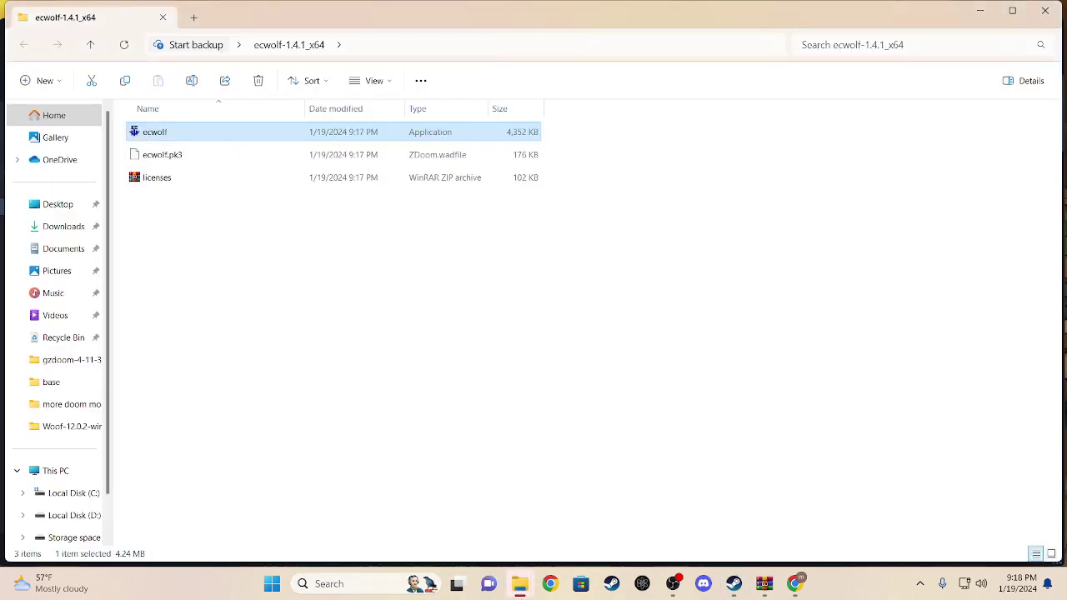
pyautogui.moveTo(520, 584)
pyautogui.click(725, 505)
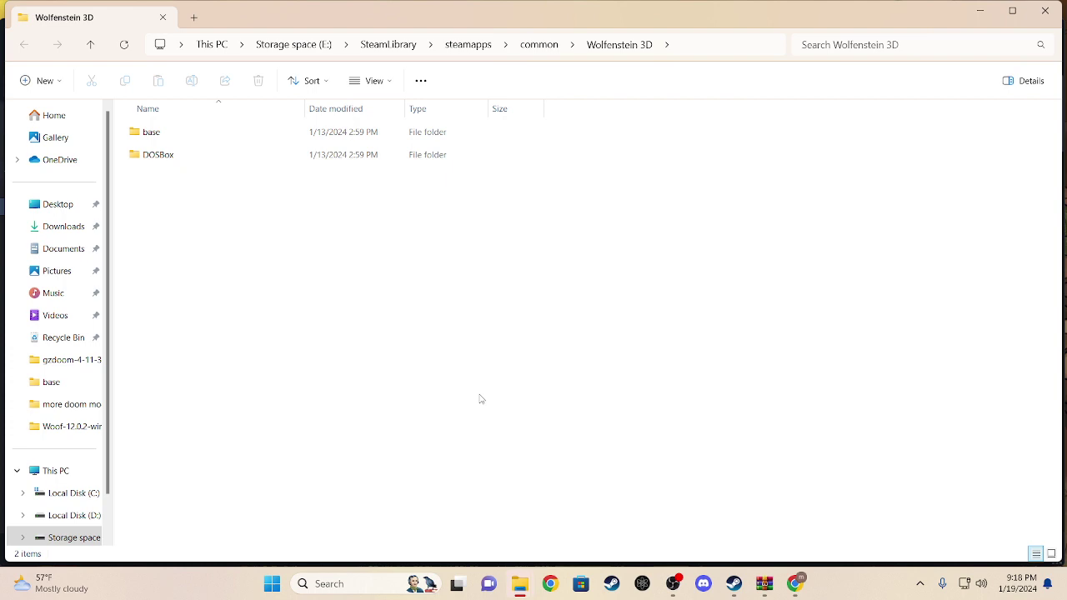
pyautogui.doubleClick(216, 134)
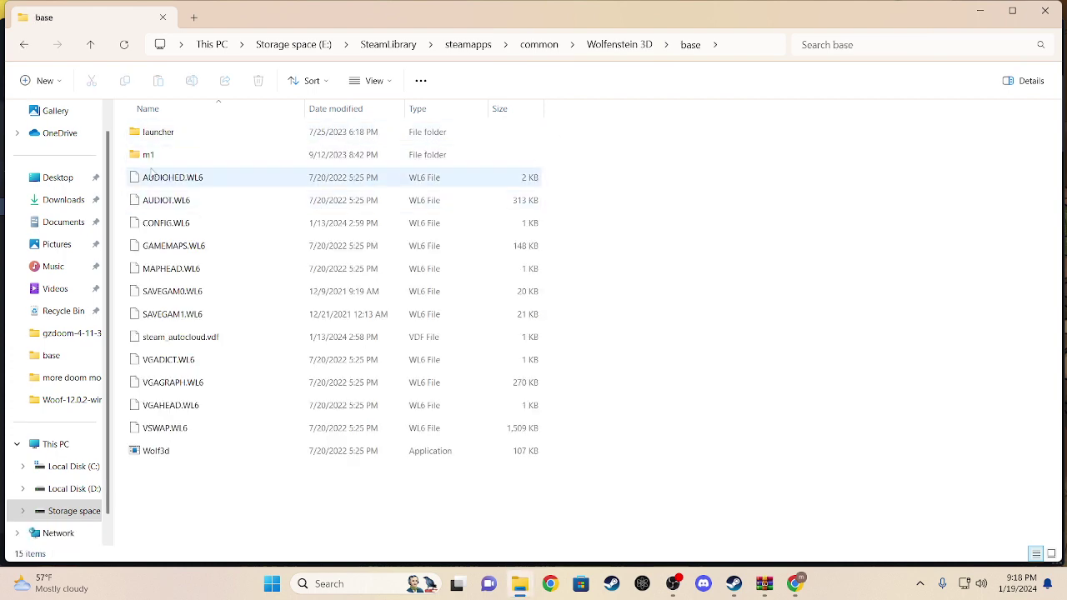
# - Copy all WL6 files from the base folder, leaving out steam_autocloud.vdf, into the ecwolf-1.4.1_x64 folder
pyautogui.moveTo(564, 185); pyautogui.dragTo(309, 441)
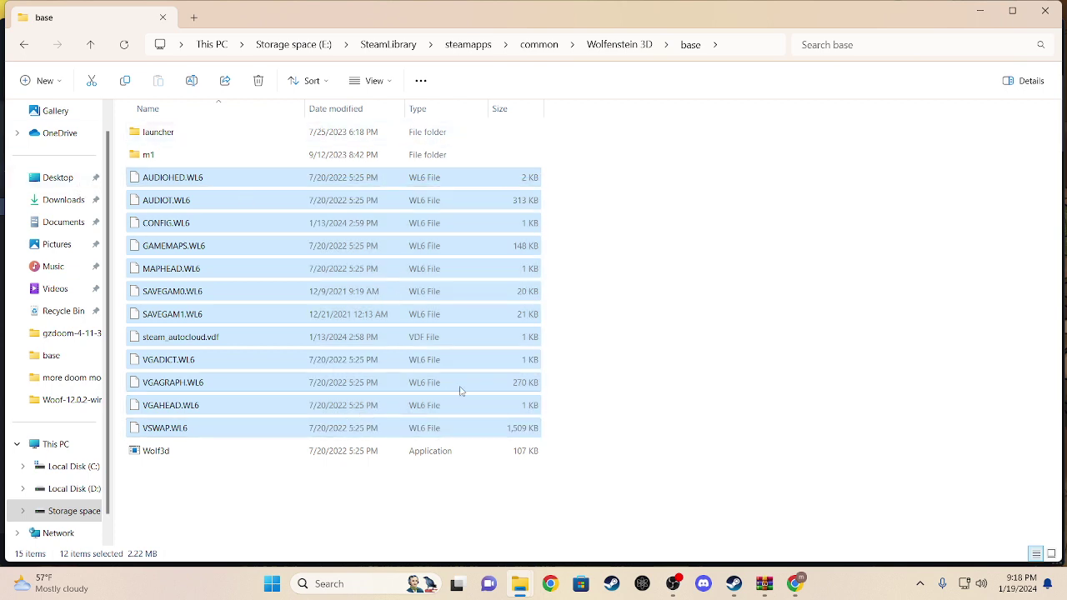
pyautogui.click(635, 366)
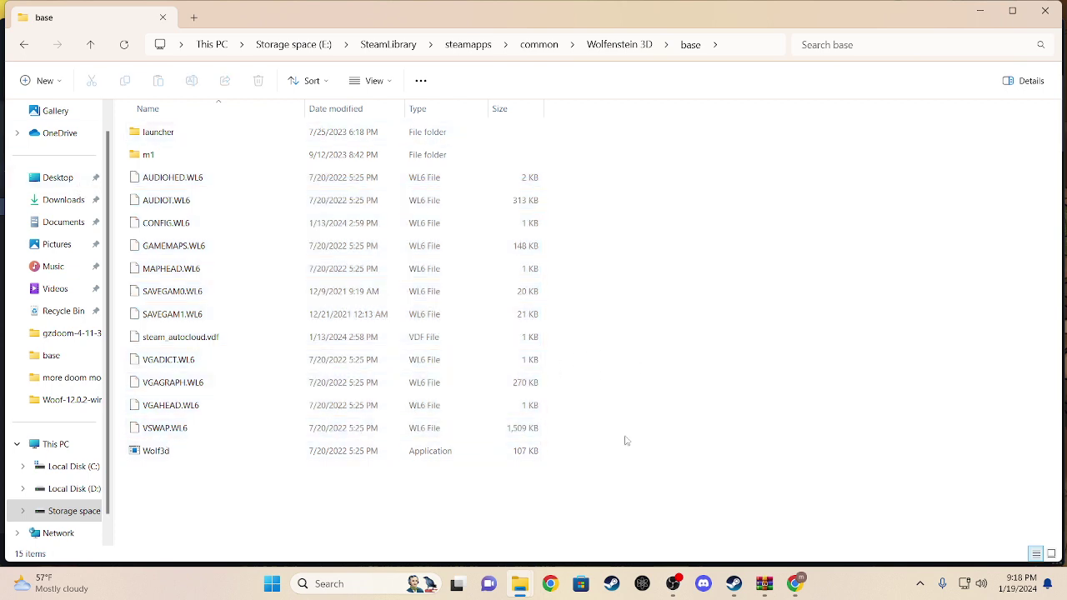
pyautogui.moveTo(557, 433); pyautogui.dragTo(128, 172)
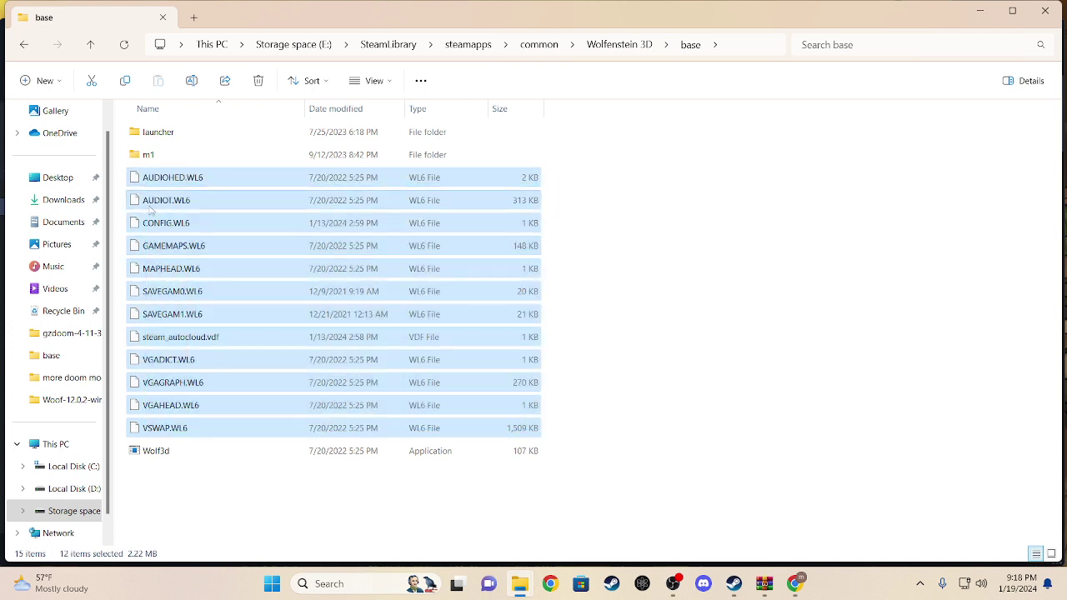
pyautogui.keyDown('ctrl'); pyautogui.click(181, 336); pyautogui.keyUp('ctrl')
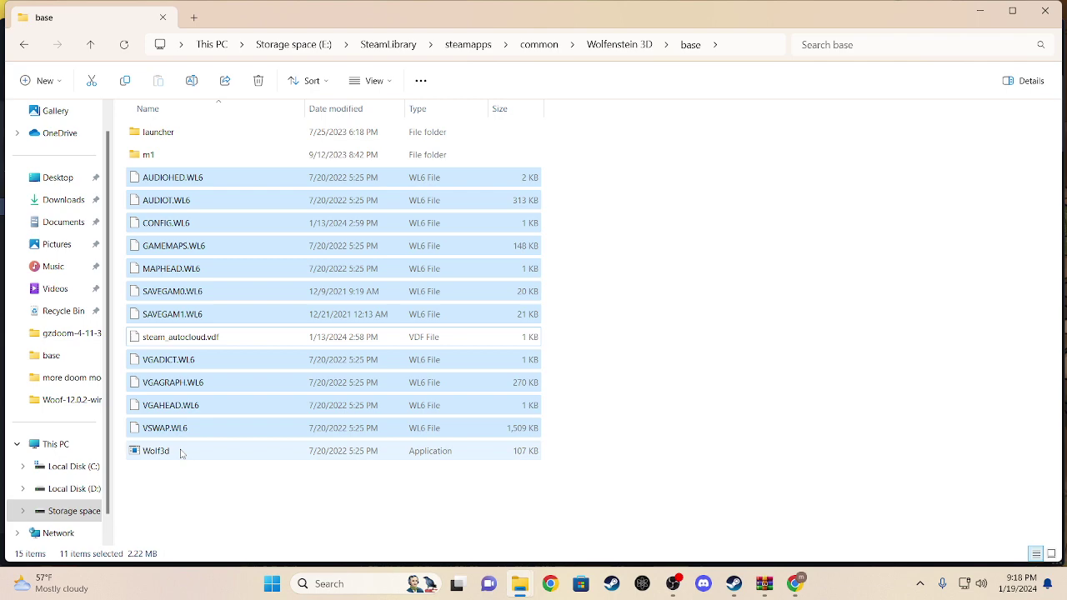
pyautogui.click(1045, 10)
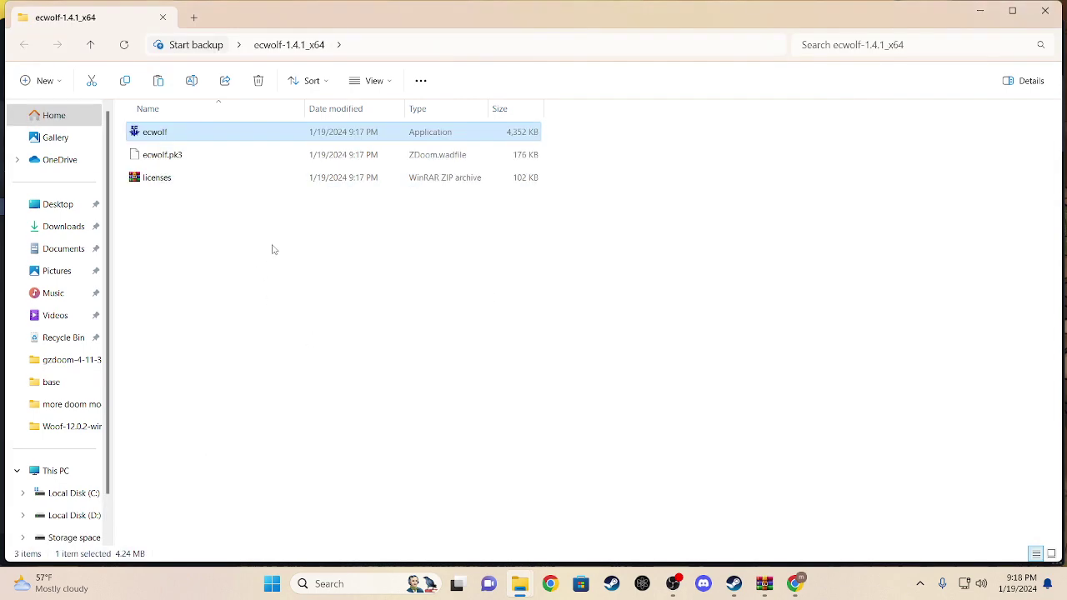
pyautogui.hotkey('ctrl', 'v')
# - Run ecwolf with the Wolfenstein 3D (*.WL6) IWAD and continue past the initialization screen
pyautogui.doubleClick(236, 208)
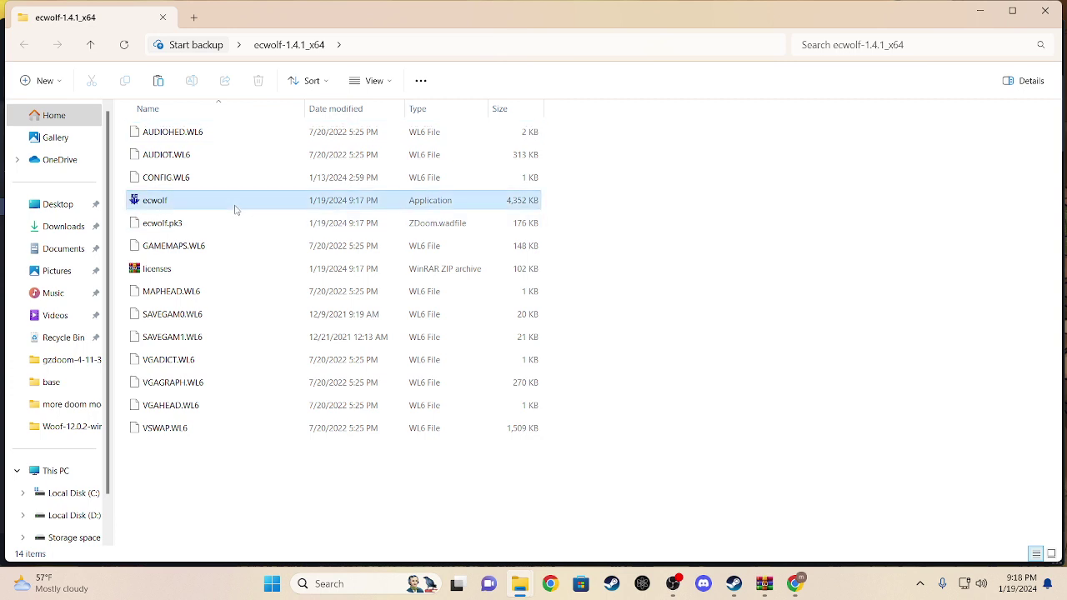
pyautogui.click(454, 381)
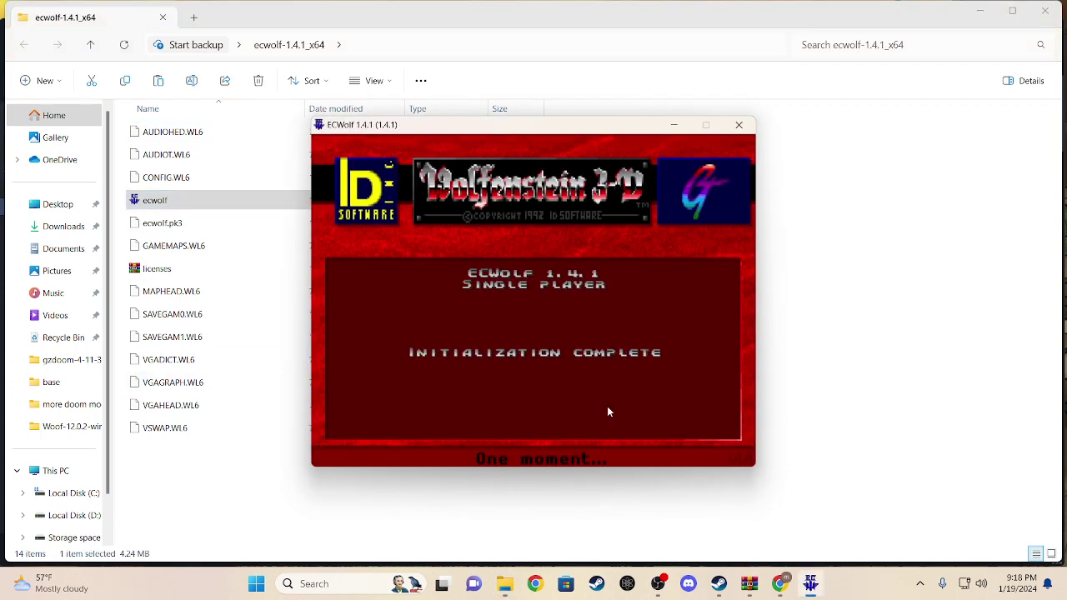
pyautogui.click(625, 350)
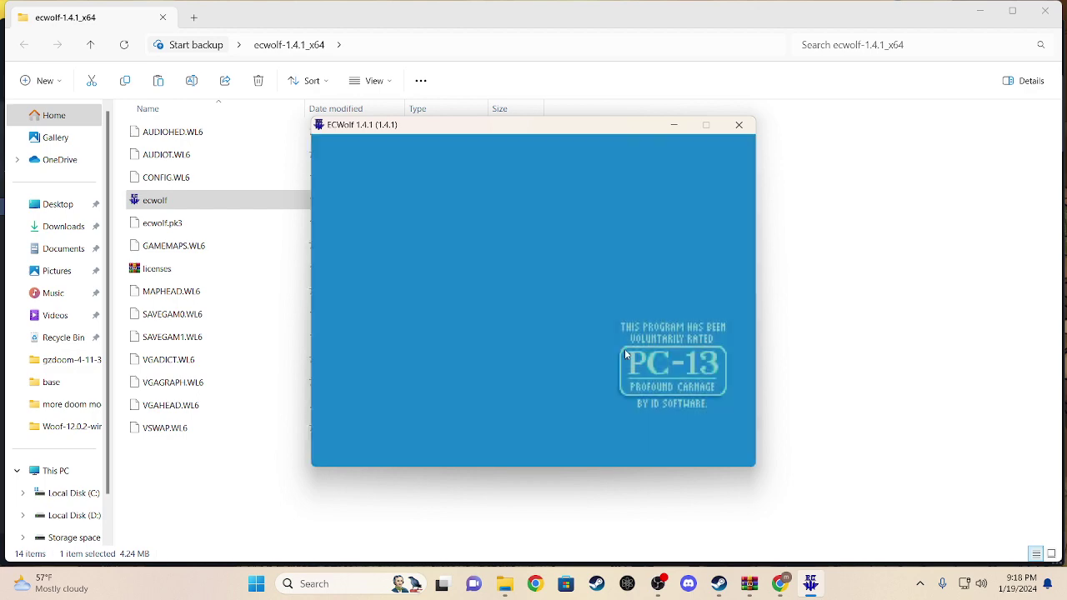
# - Skip the title screens and open the Options submenu from the main menu
pyautogui.click(624, 348)
pyautogui.click(625, 349)
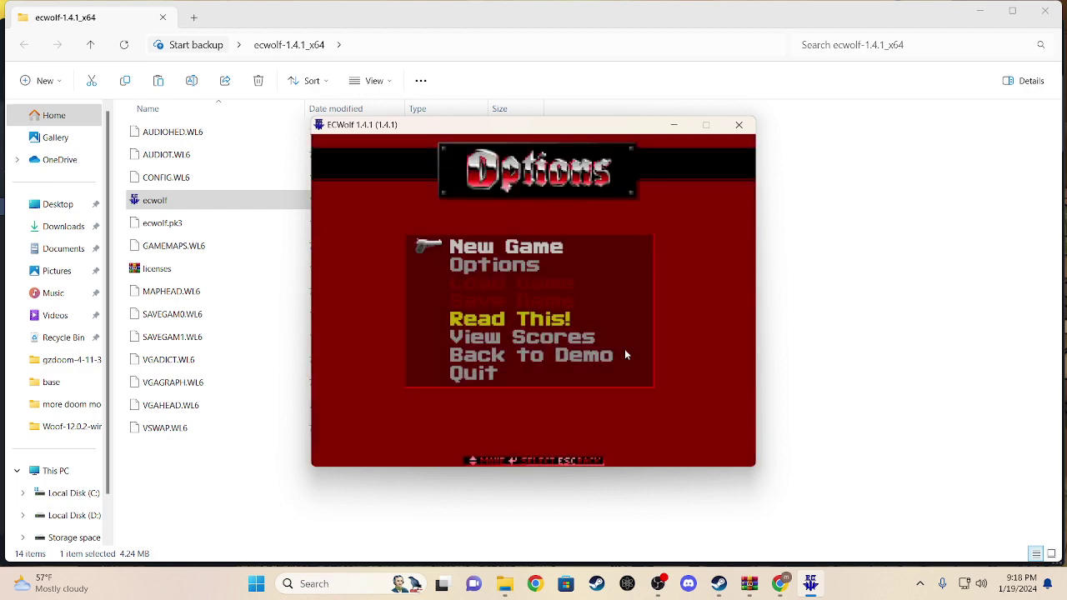
pyautogui.press('Down')
pyautogui.press('Down')
pyautogui.press('Down')
pyautogui.press('Down')
pyautogui.press('Up')
pyautogui.press('Up')
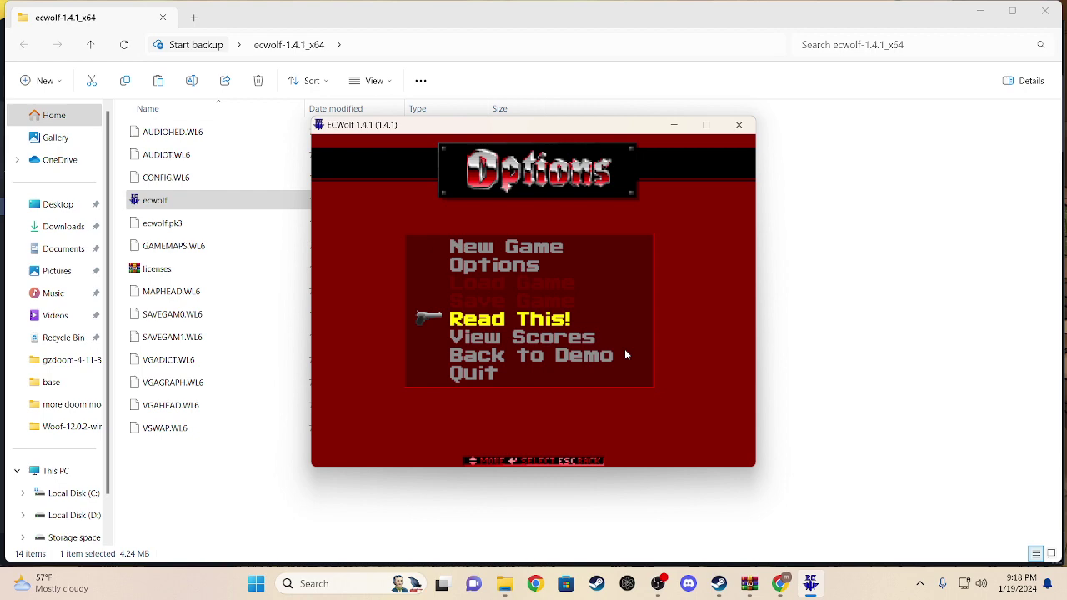
pyautogui.press('Up')
pyautogui.press('Return')
# - View the Sound Configuration settings for the digital, AdLib and music devices
pyautogui.press('Down')
pyautogui.press('Return')
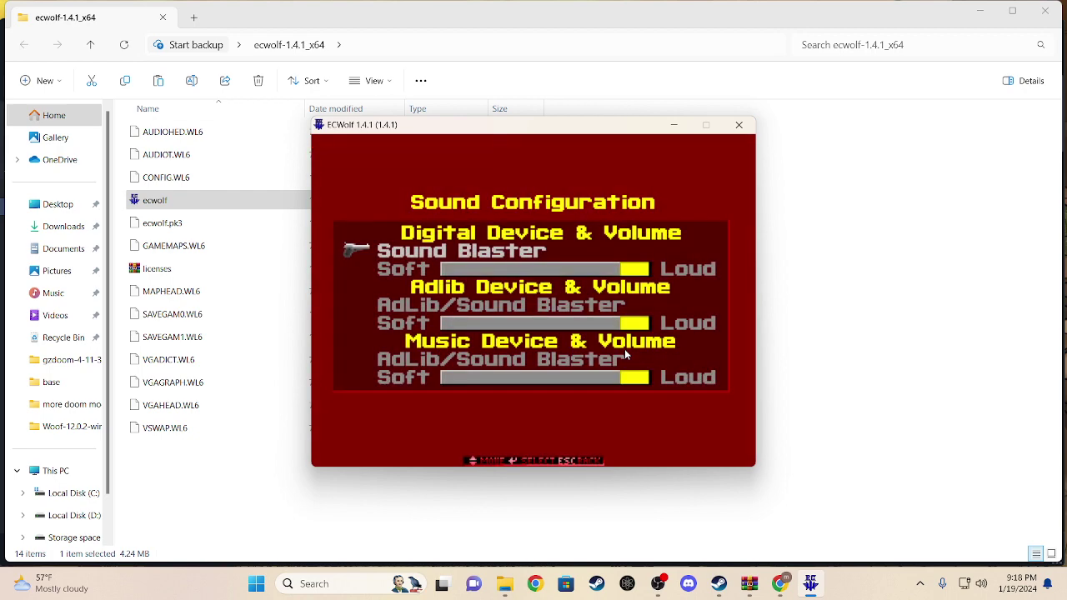
pyautogui.press('Down')
pyautogui.press('Escape')
pyautogui.press('Escape')
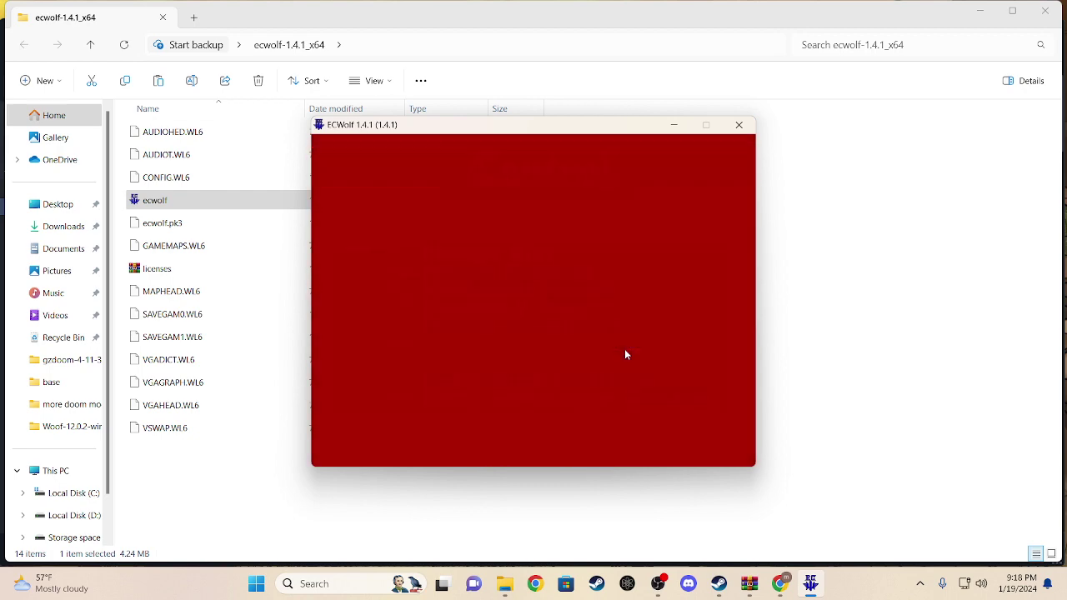
# - Open the Customize controls page in the Control Setup options
pyautogui.press('Down')
pyautogui.press('Down')
pyautogui.press('Down')
pyautogui.press('Down')
pyautogui.press('Down')
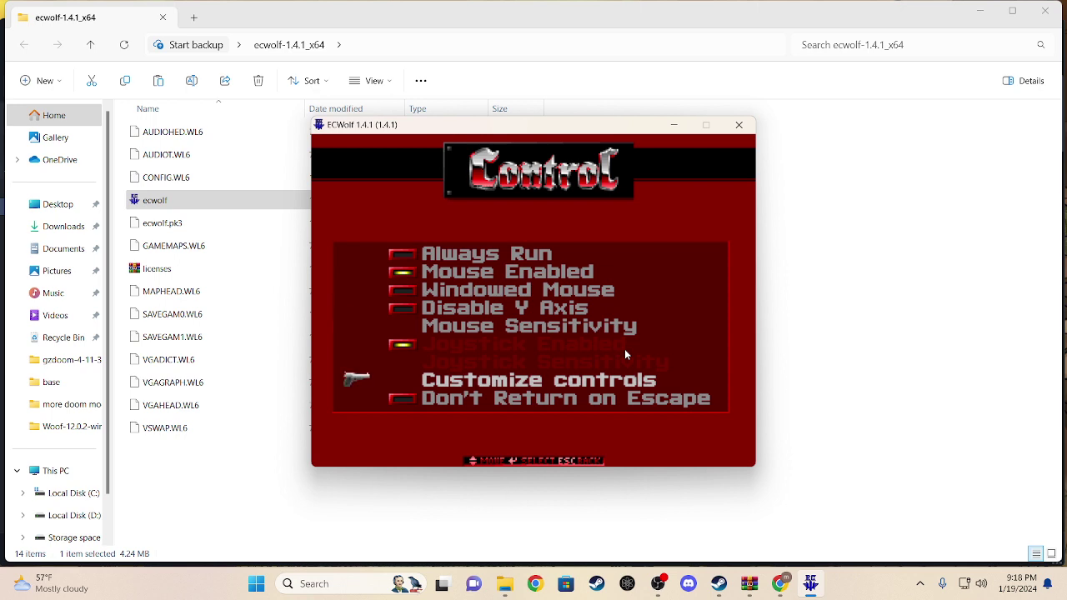
pyautogui.press('Return')
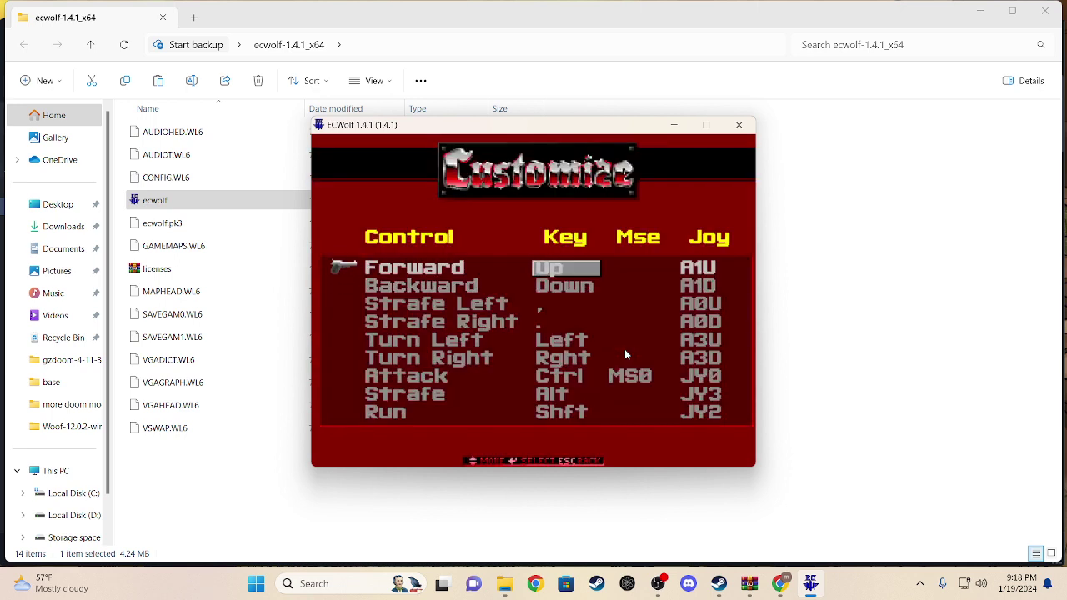
# - Bind Forward to the W key and Backward to the S key
pyautogui.press('Return')
pyautogui.press('w')
pyautogui.press('Down')
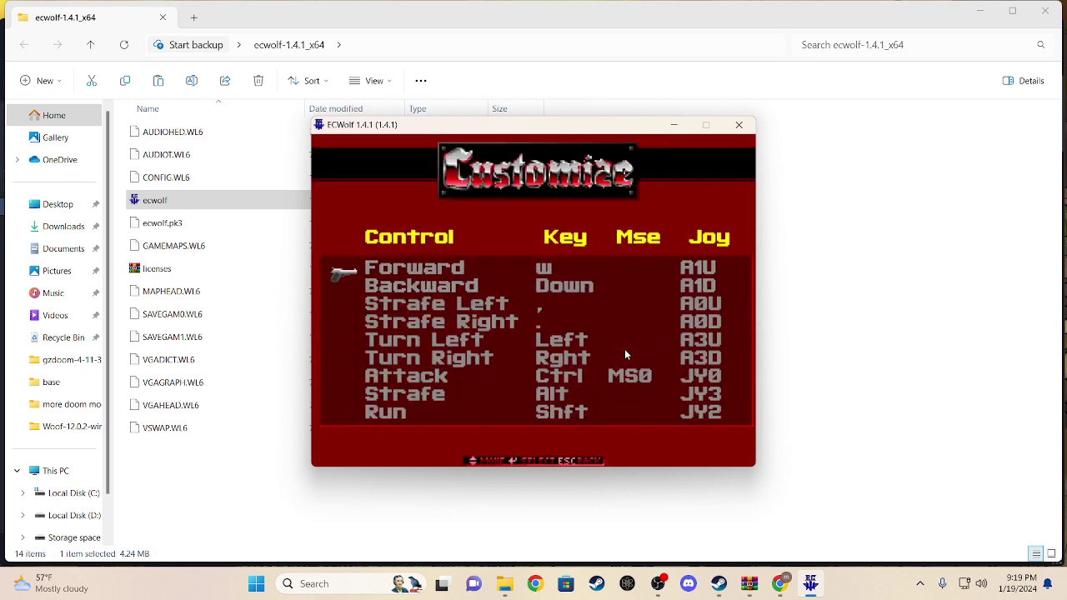
pyautogui.press('Return')
pyautogui.press('s')
pyautogui.press('Down')
# - Bind Strafe Left to the A key and Strafe Right to the D key
pyautogui.press('Return')
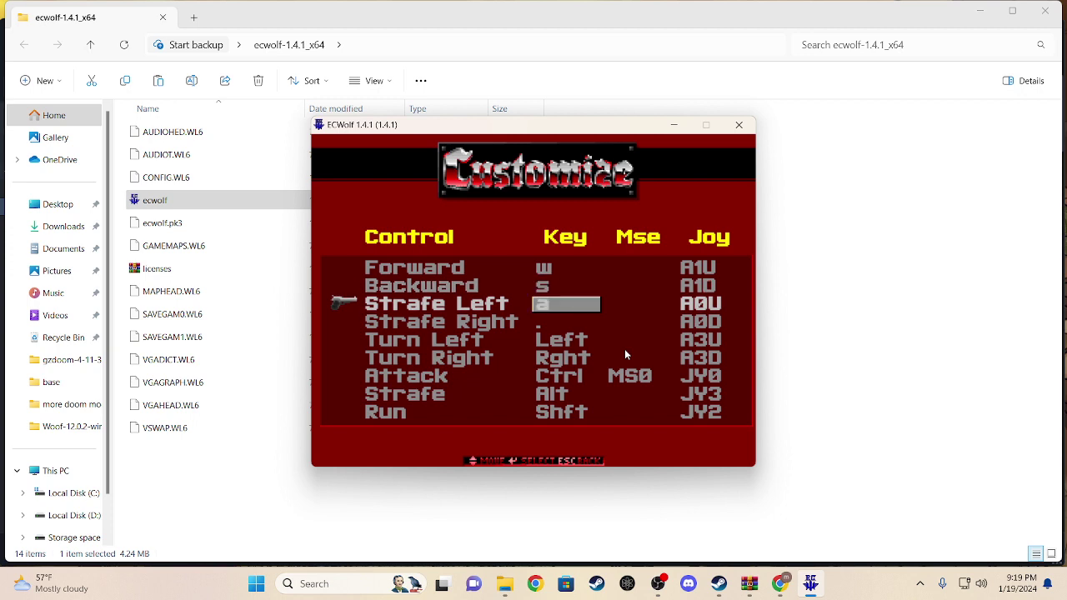
pyautogui.press('a')
pyautogui.press('Down')
pyautogui.press('Return')
pyautogui.press('Escape')
pyautogui.press('Up')
pyautogui.press('Up')
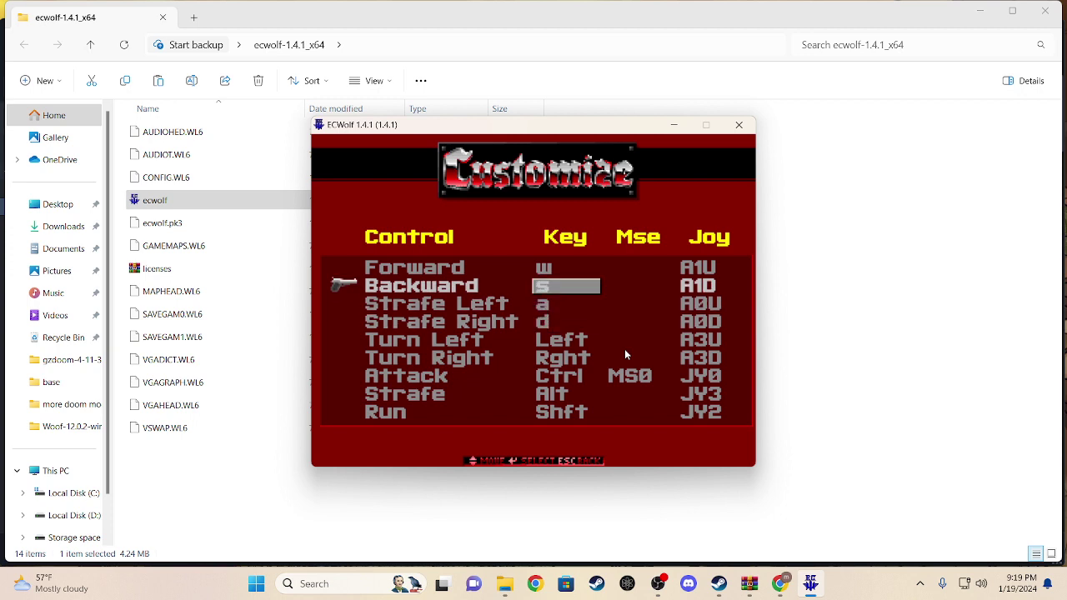
pyautogui.press('Down')
pyautogui.press('Down')
pyautogui.press('Return')
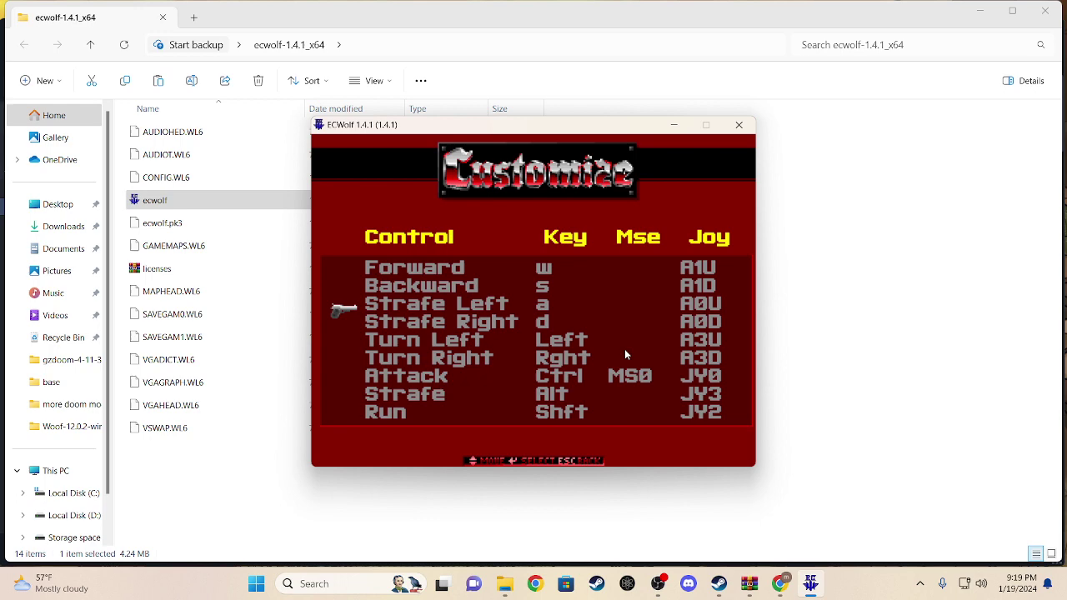
pyautogui.press('d')
# - Bind the Use control to the E key and return to the Control options
pyautogui.press('Down')
pyautogui.press('Down')
pyautogui.press('Down')
pyautogui.press('Up')
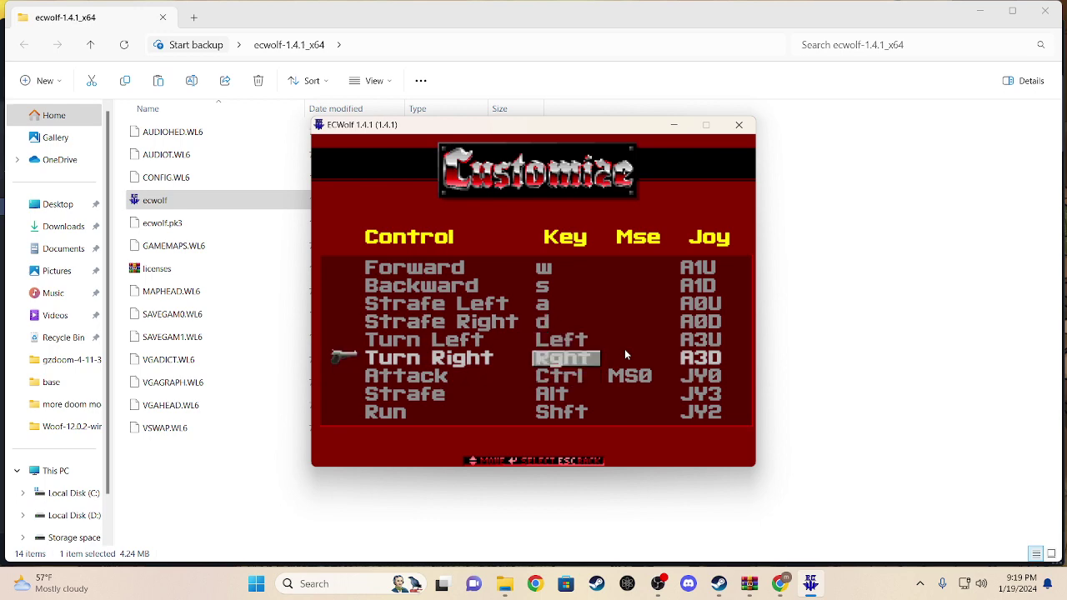
pyautogui.press('Down')
pyautogui.press('Down')
pyautogui.press('Escape')
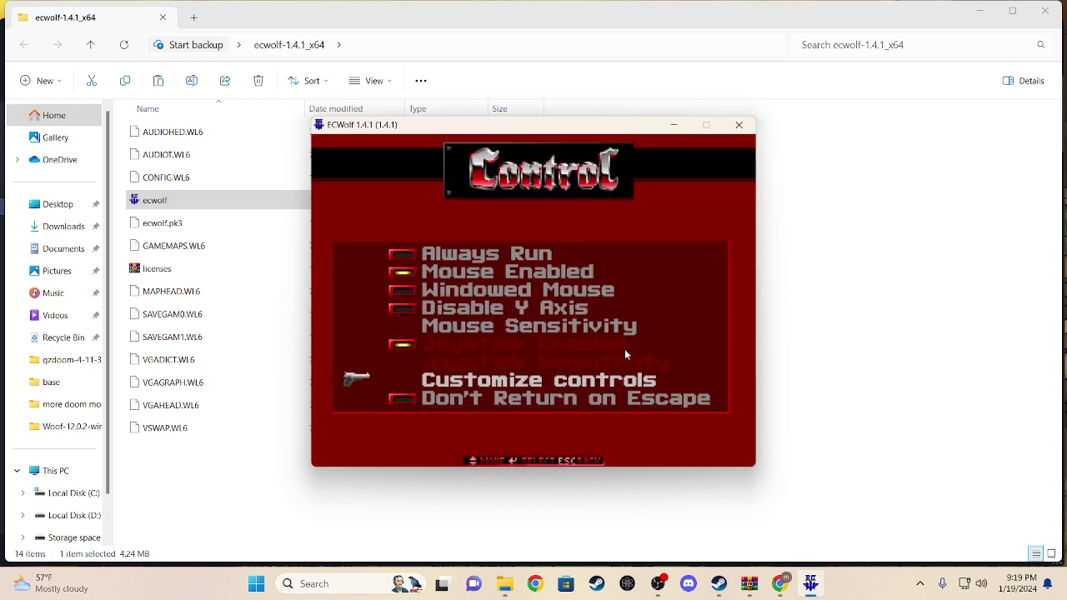
pyautogui.press('Return')
pyautogui.press('Down')
pyautogui.press('Down')
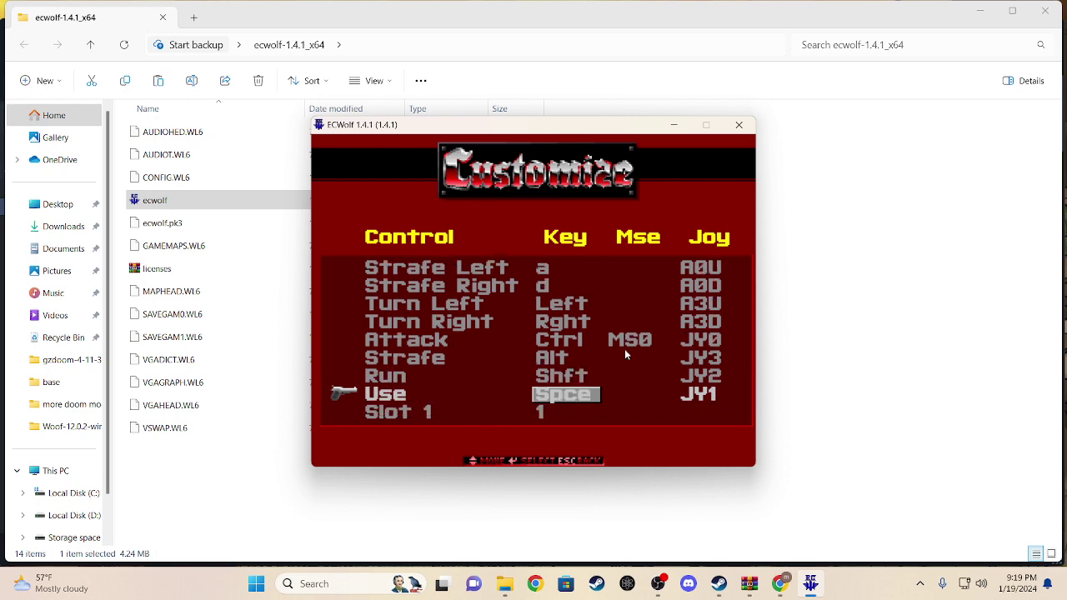
pyautogui.press('Return')
pyautogui.press('e')
pyautogui.press('Escape')
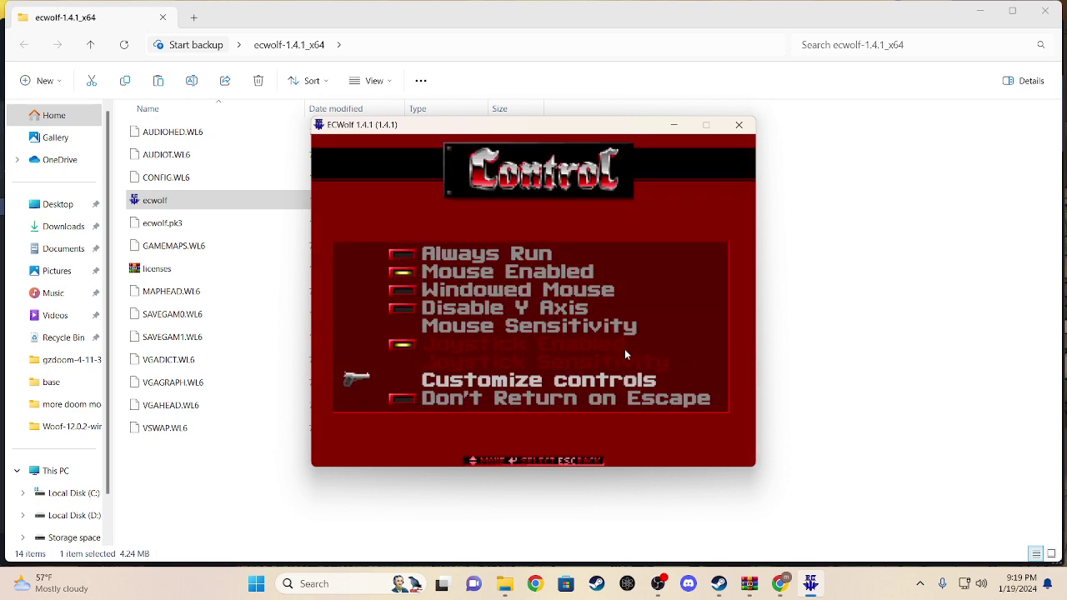
# - View the mouse sensitivity settings in the Control options
pyautogui.press('Up')
pyautogui.press('Up')
pyautogui.press('Escape')
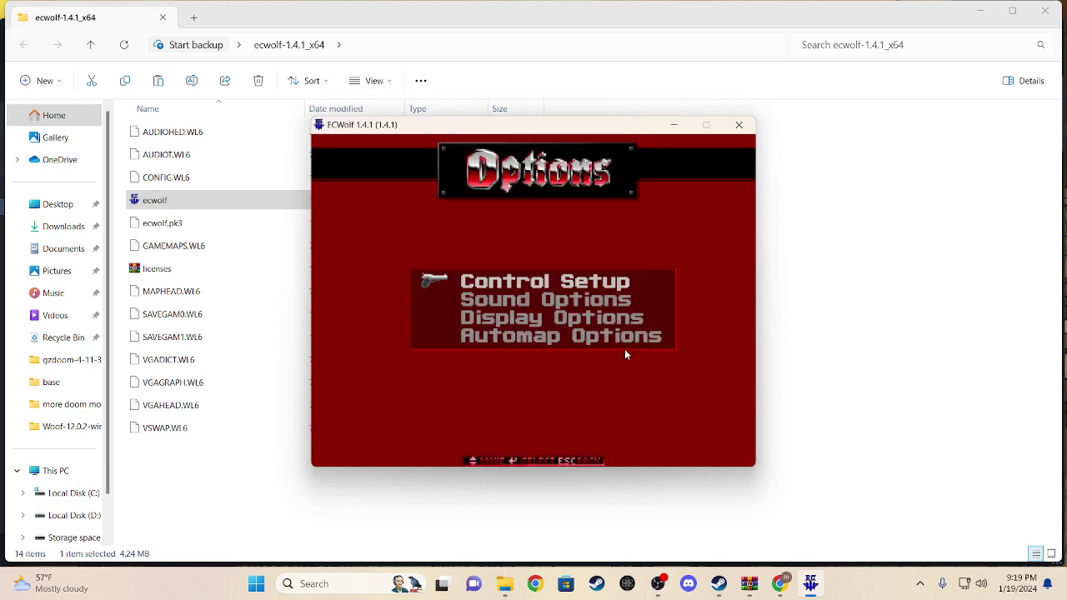
pyautogui.press('Return')
pyautogui.press('Down')
pyautogui.press('Return')
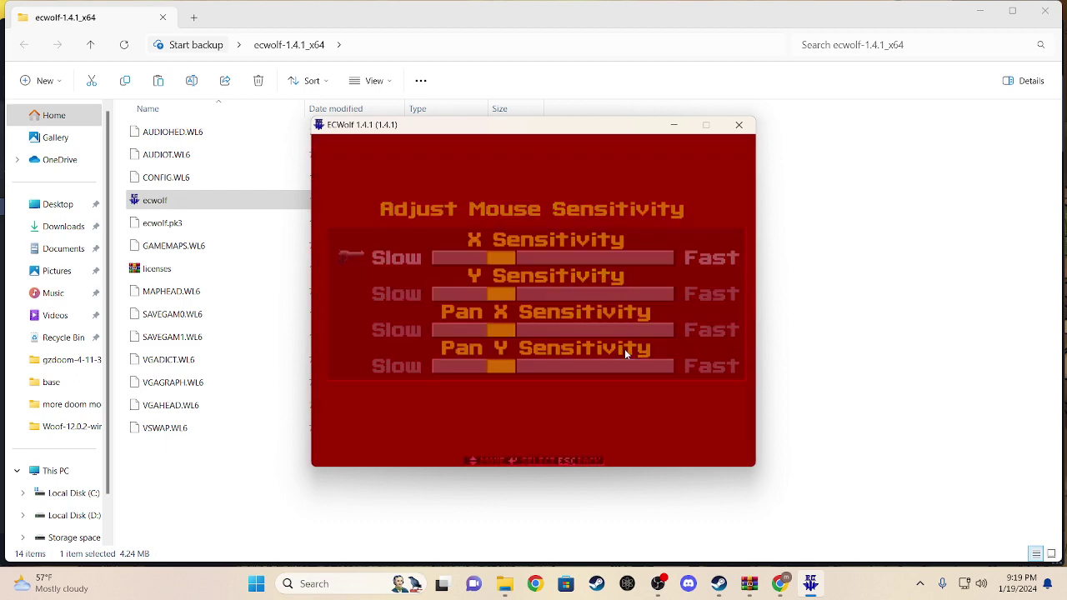
pyautogui.press('Escape')
# - Enable Fullscreen in the Display Options
pyautogui.press('Escape')
pyautogui.press('Down')
pyautogui.press('Down')
pyautogui.press('Return')
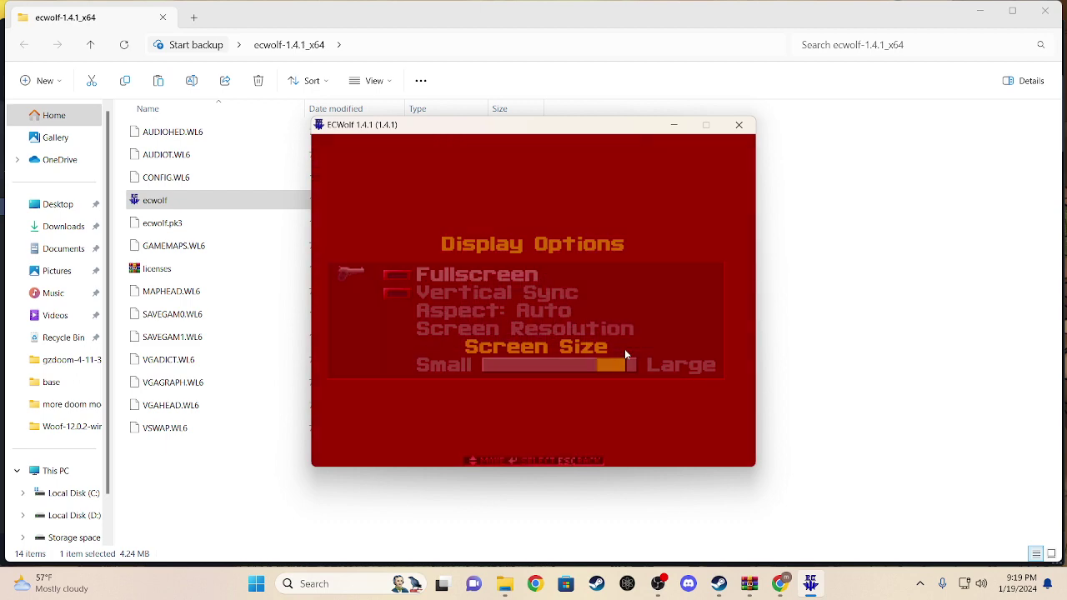
pyautogui.press('Return')
# - Try the 16:9 and 16:10 aspect settings in the Display Options
pyautogui.press('Down')
pyautogui.press('Down')
pyautogui.press('Down')
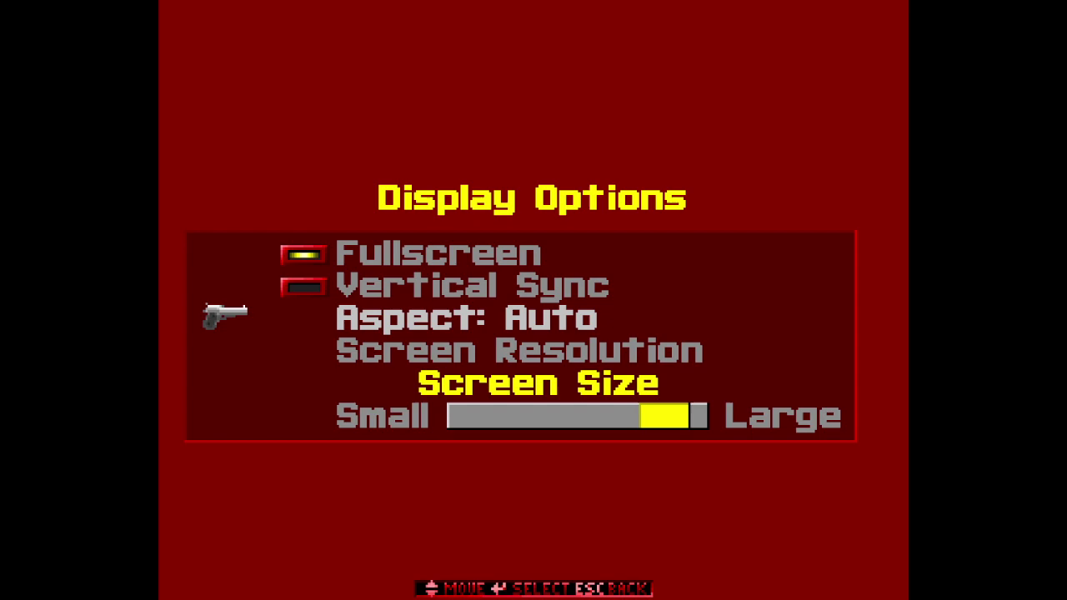
pyautogui.press('Up')
pyautogui.press('Return')
pyautogui.press('Return')
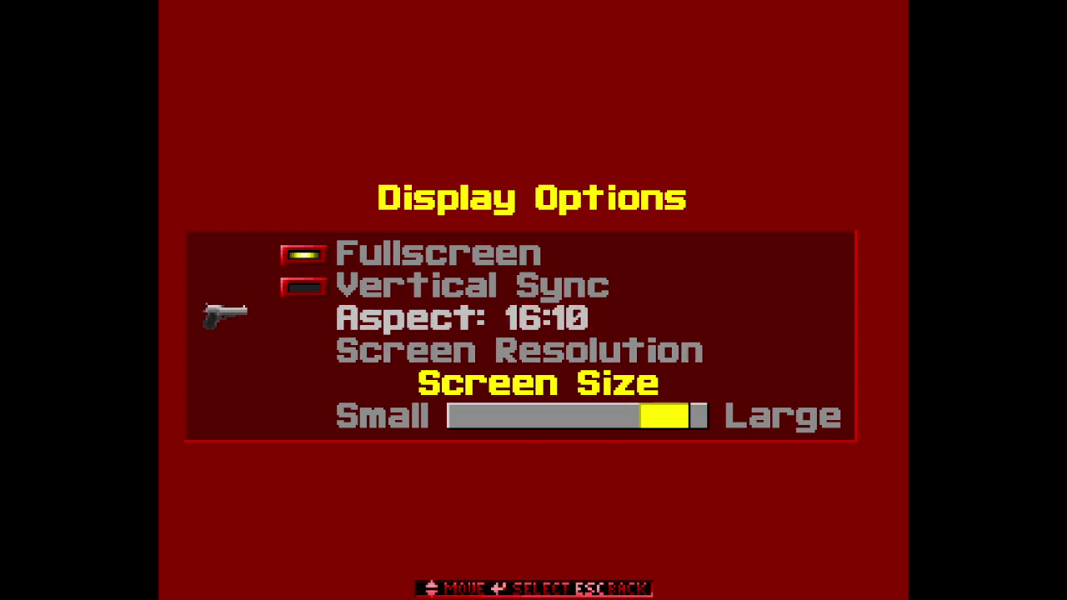
pyautogui.press('Escape')
pyautogui.press('Return')
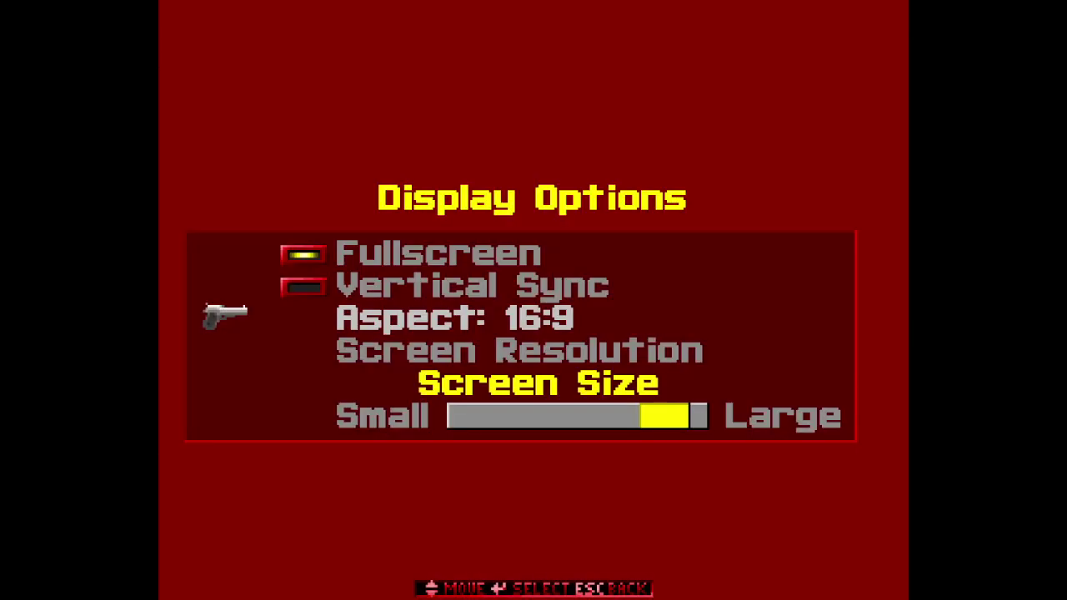
pyautogui.press('Return')
pyautogui.press('Return')
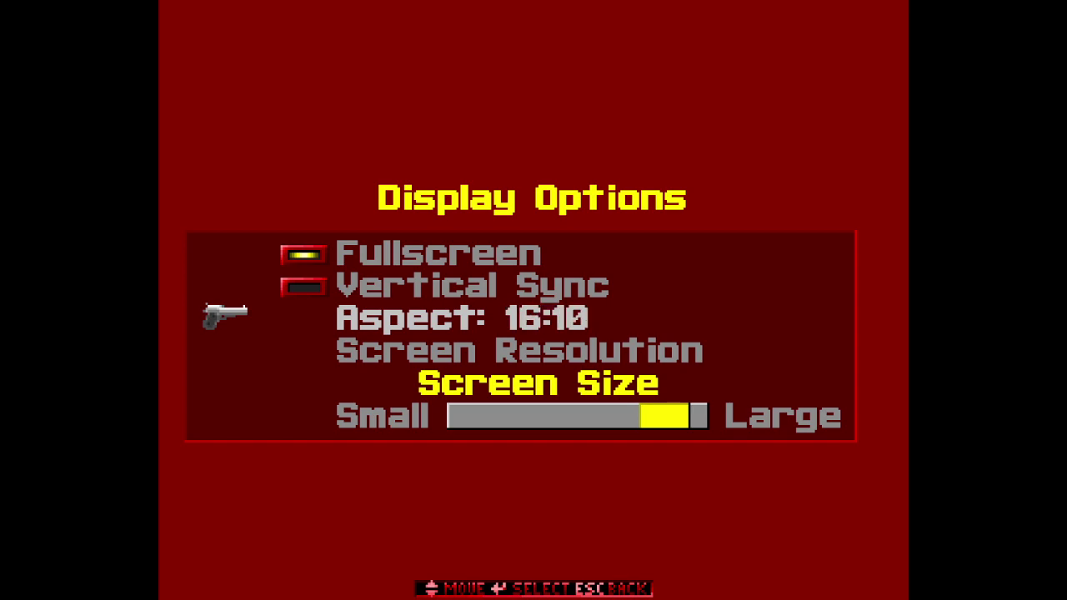
# - Set the screen resolution to 1920x1080
pyautogui.press('Down')
pyautogui.press('Return')
pyautogui.press('Down')
pyautogui.press('Down')
pyautogui.press('Down')
pyautogui.press('Down')
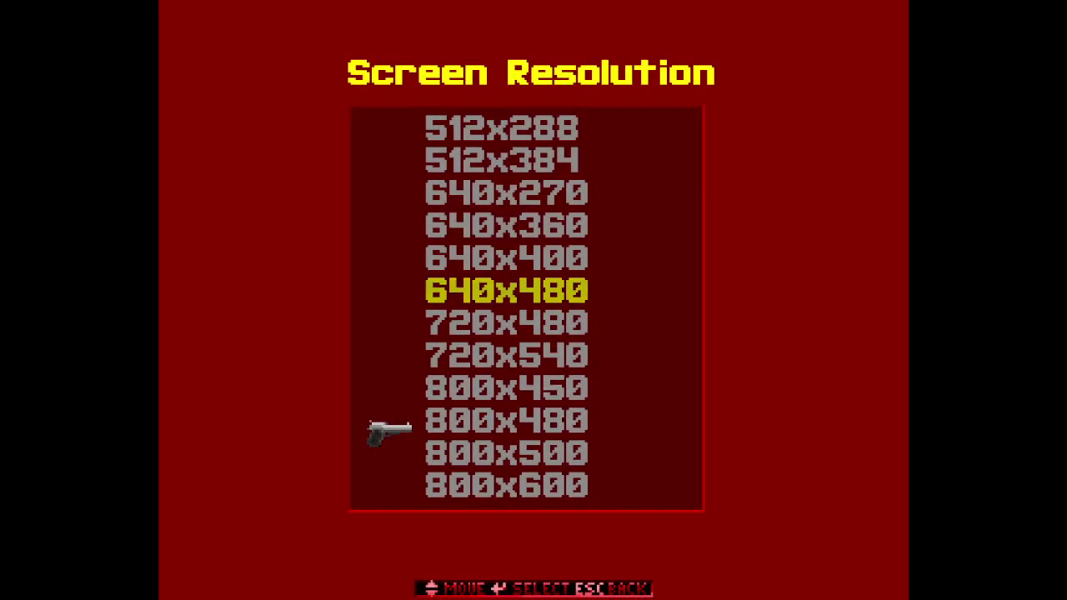
pyautogui.press('Down')
pyautogui.press('Down')
pyautogui.press('Down')
pyautogui.press('Down')
pyautogui.press('Down')
pyautogui.press('Down')
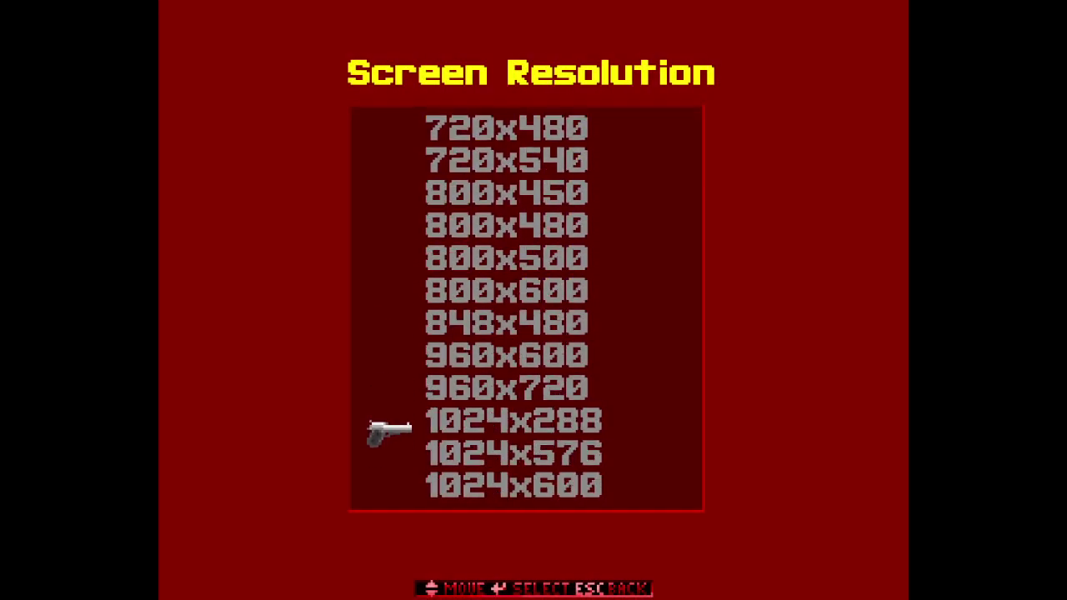
pyautogui.press('Down')
pyautogui.press('Down')
pyautogui.press('Down')
pyautogui.press('Down')
pyautogui.press('Down')
pyautogui.press('Down')
pyautogui.press('Down')
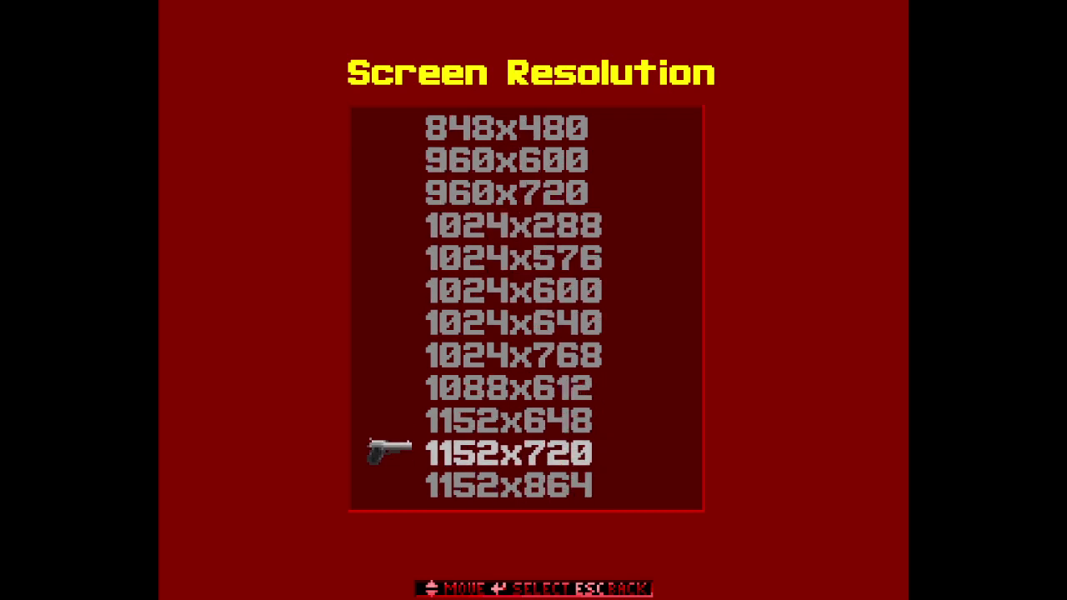
pyautogui.press('Down')
pyautogui.press('Down')
pyautogui.press('Down')
pyautogui.press('Down')
pyautogui.press('Down')
pyautogui.press('Down')
pyautogui.press('Down')
pyautogui.press('Down')
pyautogui.press('Down')
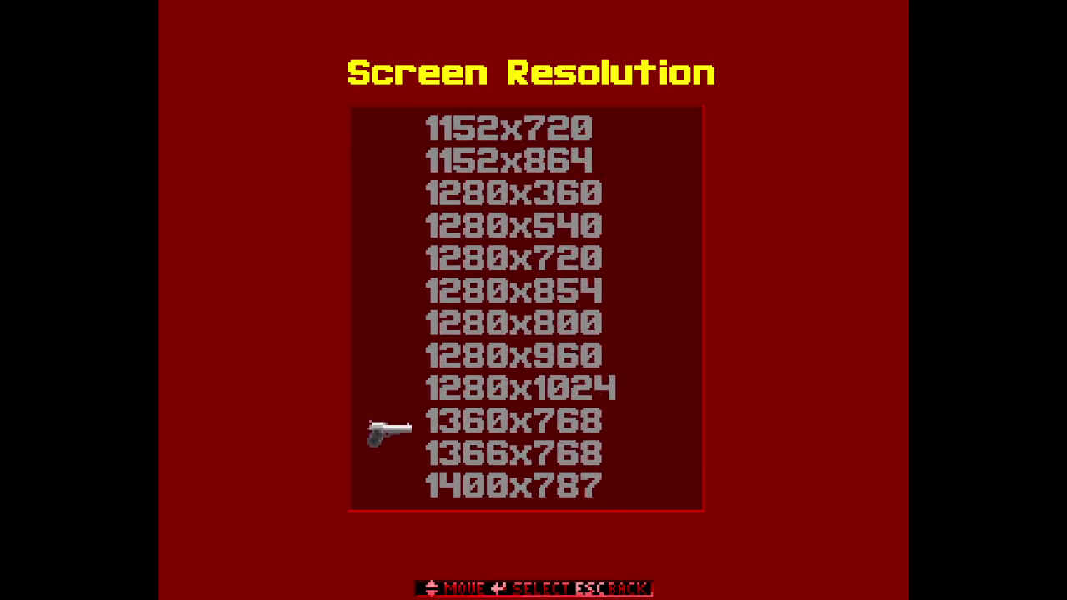
pyautogui.press('Down')
pyautogui.press('Down')
pyautogui.press('Down')
pyautogui.press('Down')
pyautogui.press('Down')
pyautogui.press('Down')
pyautogui.press('Down')
pyautogui.press('Down')
pyautogui.press('Down')
pyautogui.press('Down')
pyautogui.press('Down')
pyautogui.press('Down')
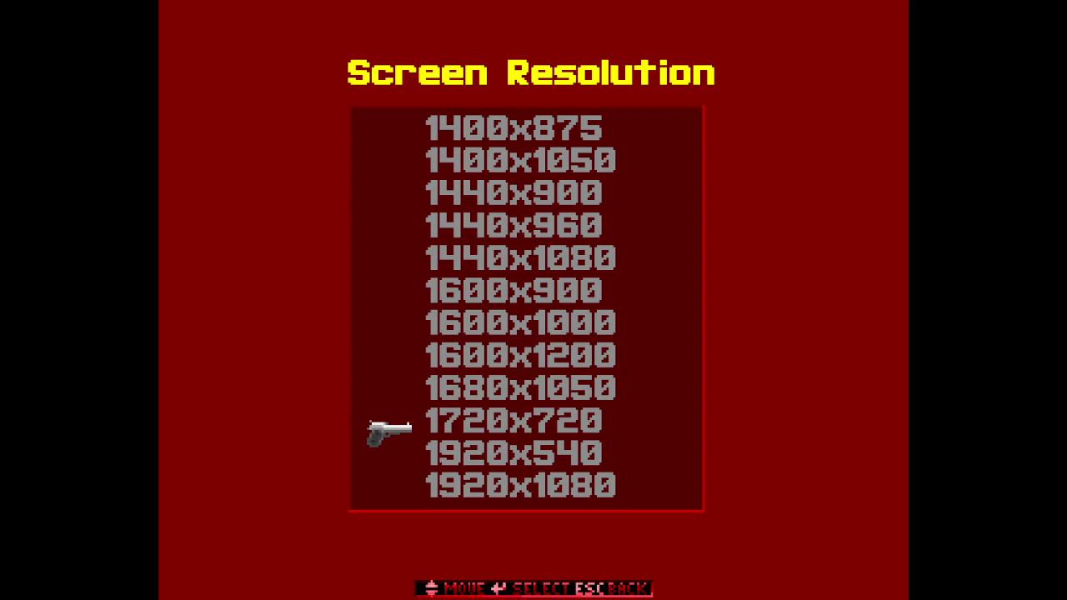
pyautogui.press('Down')
pyautogui.press('Down')
pyautogui.press('Return')
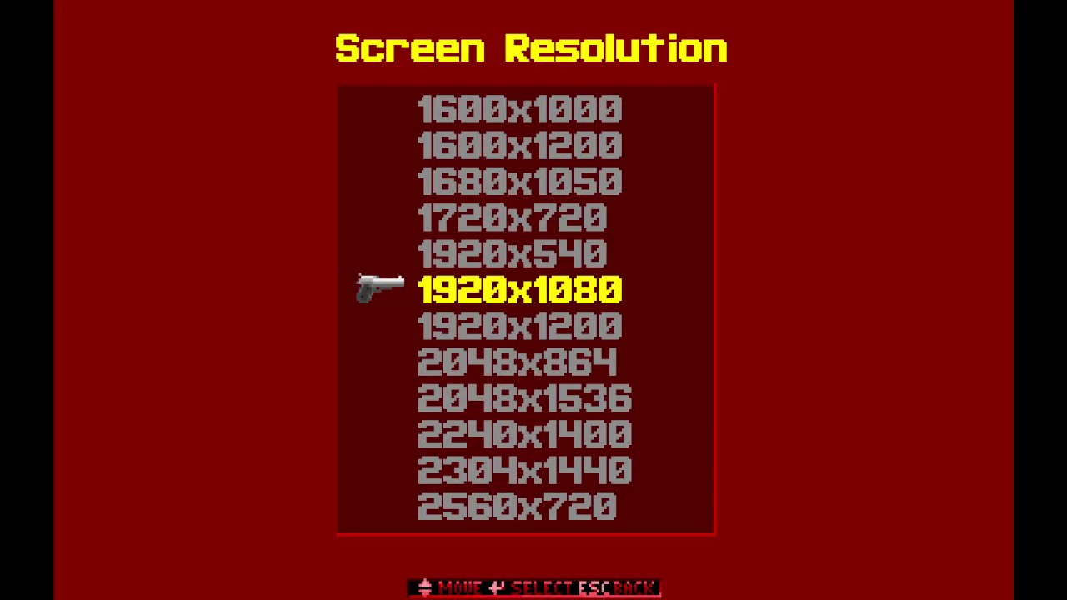
# - Try the 1920x1200 and 2304x1440 screen resolutions and restore 1920x1080
pyautogui.press('Escape')
pyautogui.press('Return')
pyautogui.press('Down')
pyautogui.press('Return')
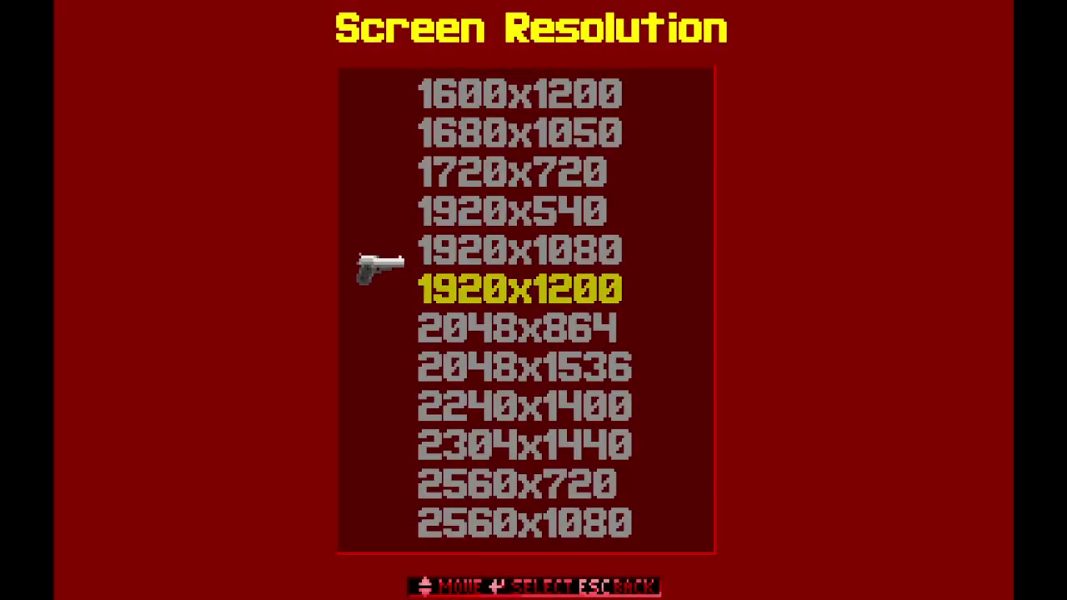
pyautogui.press('Return')
pyautogui.press('Down')
pyautogui.press('Down')
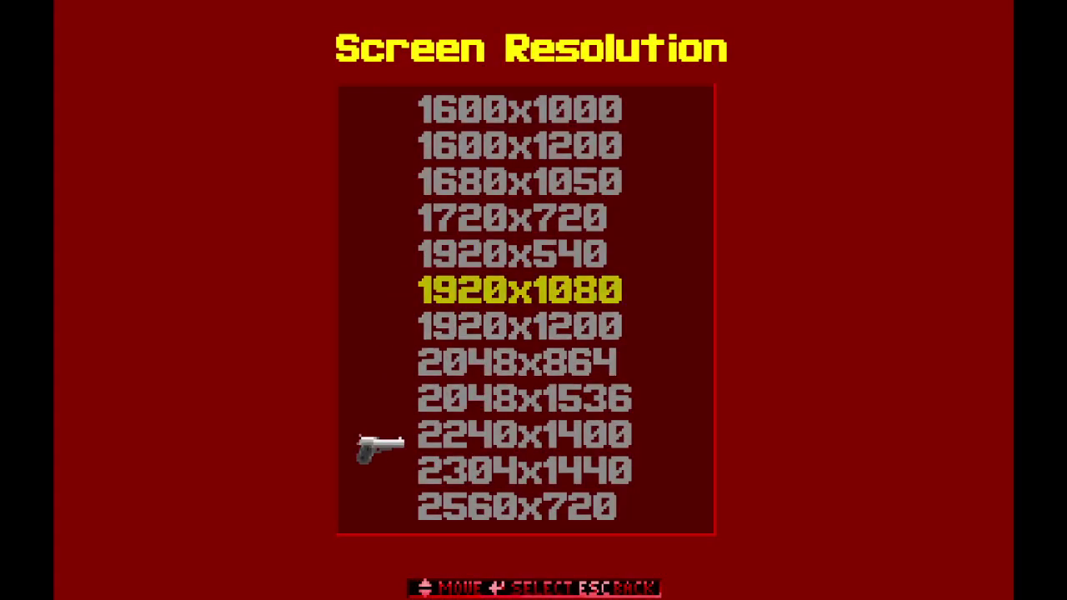
pyautogui.press('Return')
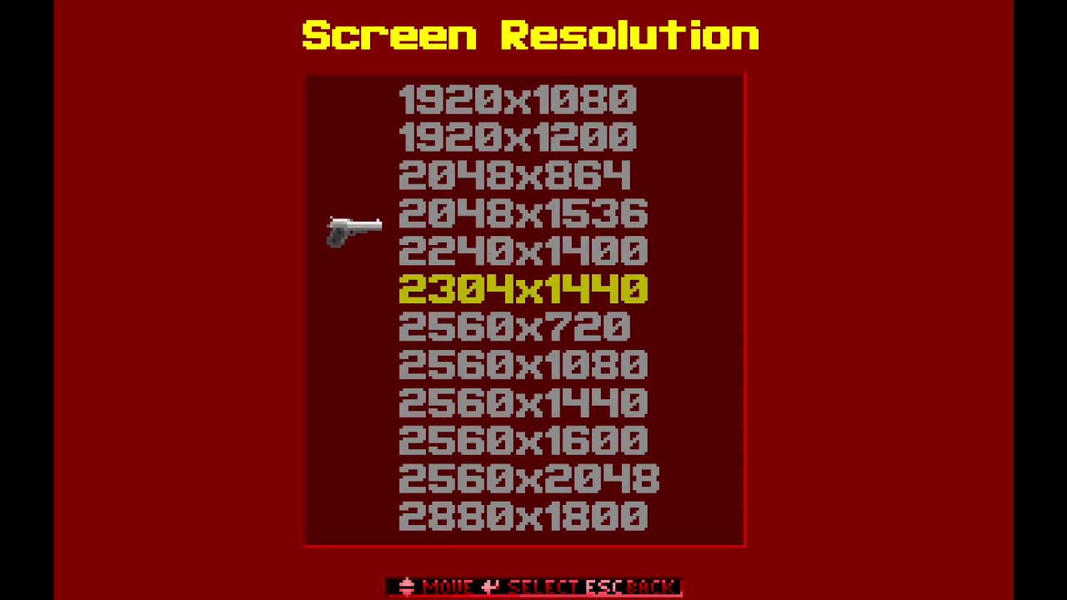
pyautogui.press('Up')
pyautogui.press('Return')
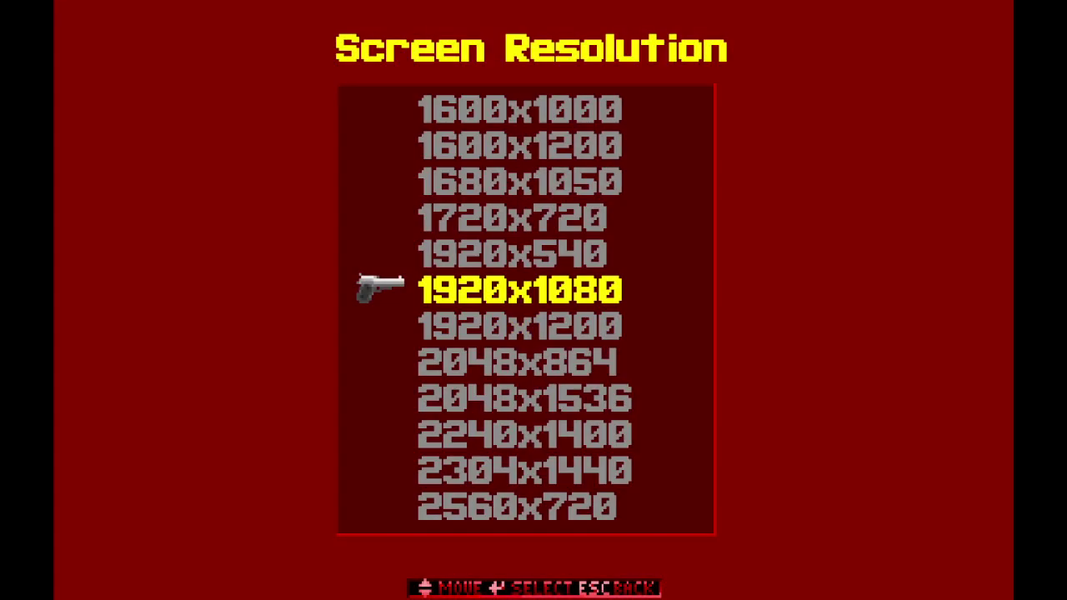
# - Set the display aspect to 16:9 and return to the main menu
pyautogui.press('Escape')
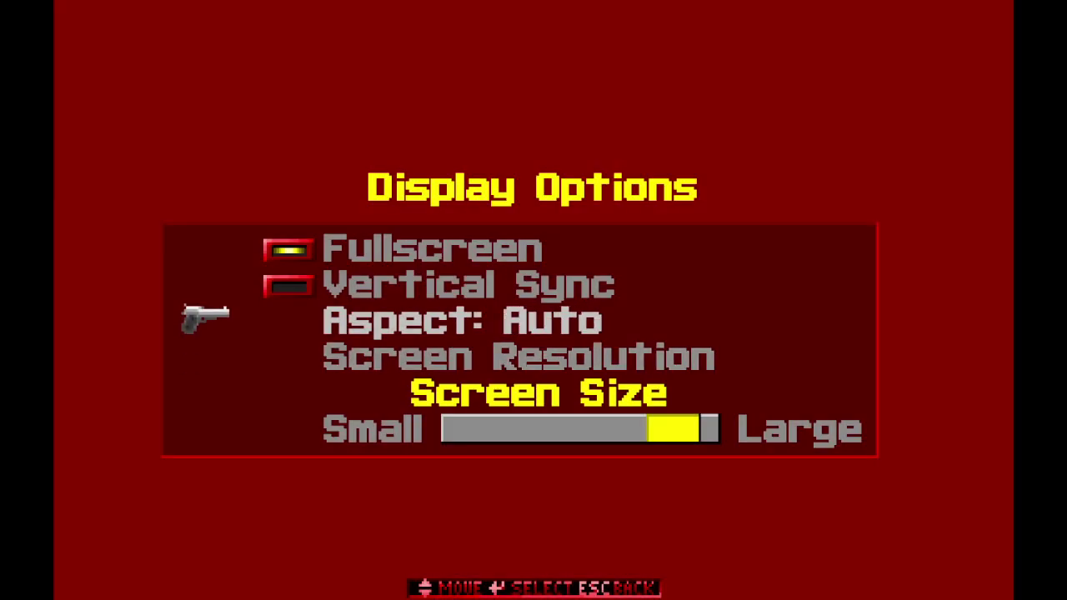
pyautogui.press('Escape')
pyautogui.press('Return')
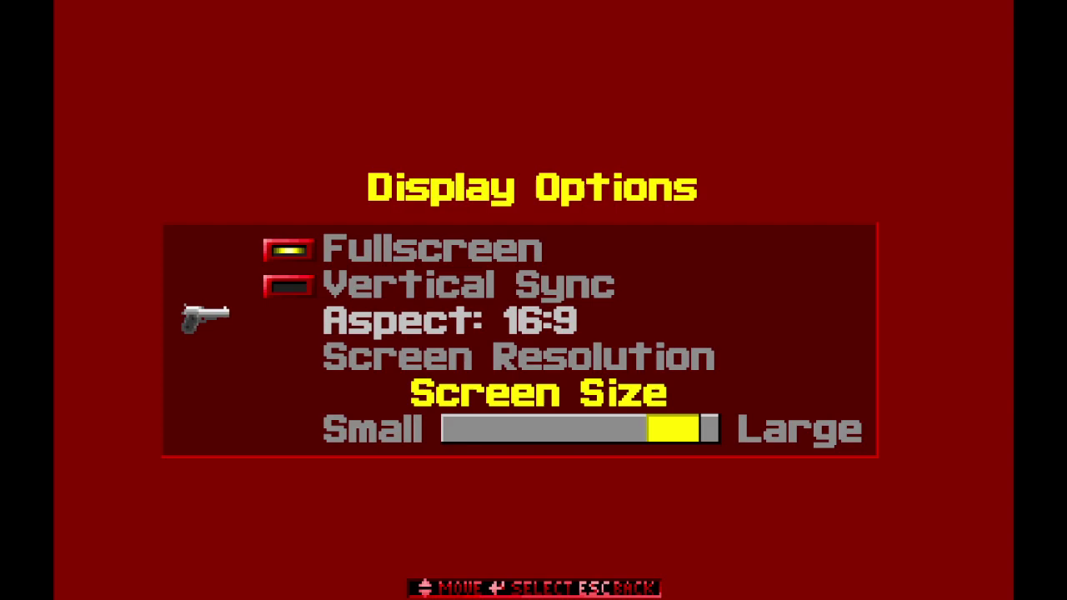
pyautogui.press('Escape')
pyautogui.press('Escape')
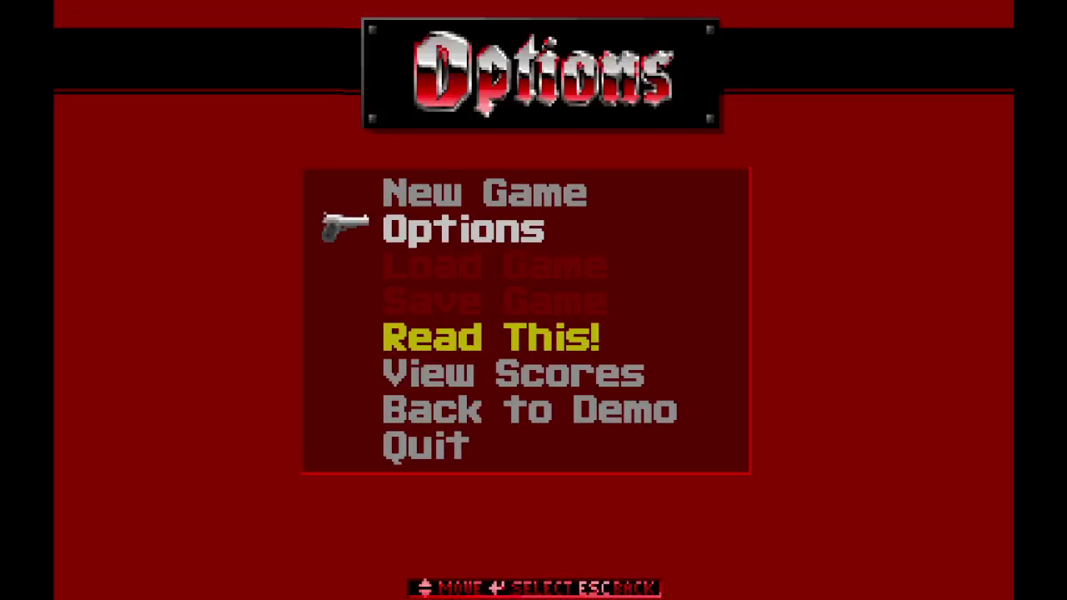
# - Start a new game at the "Can I play, Daddy?" difficulty and look around the starting room
pyautogui.press('Return')
pyautogui.press('Return')
pyautogui.press('Up')
pyautogui.press('Up')
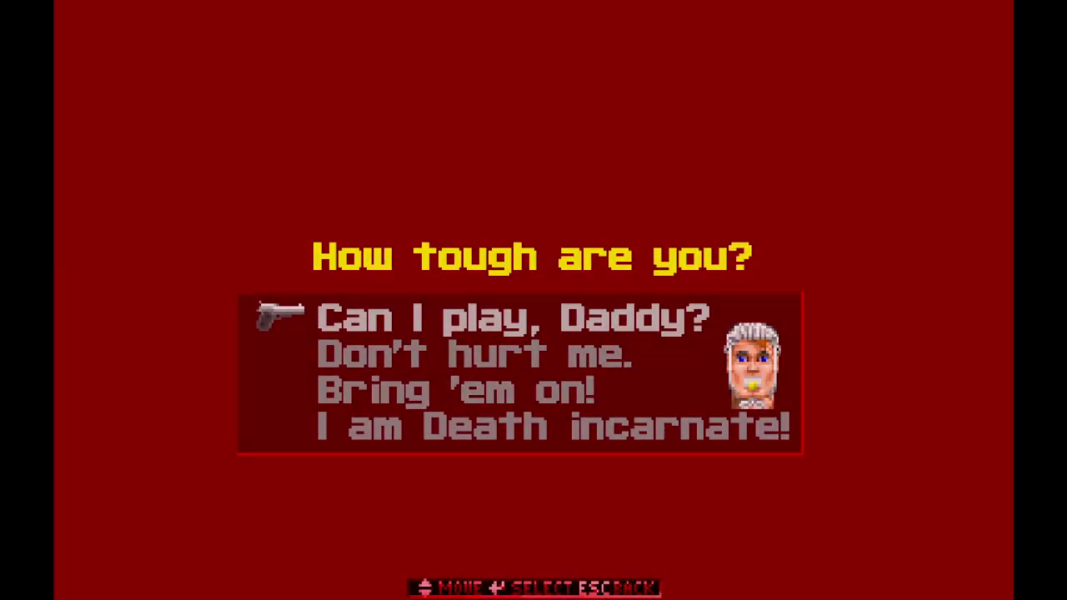
pyautogui.press('Return')
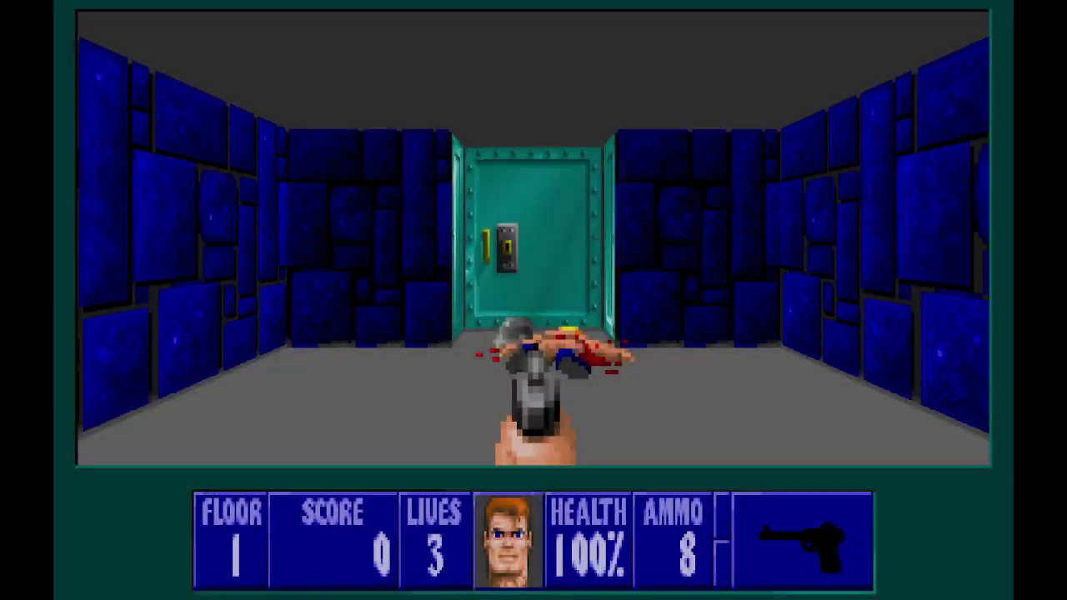
pyautogui.press('Left')
pyautogui.press('Right')
pyautogui.press('Left')
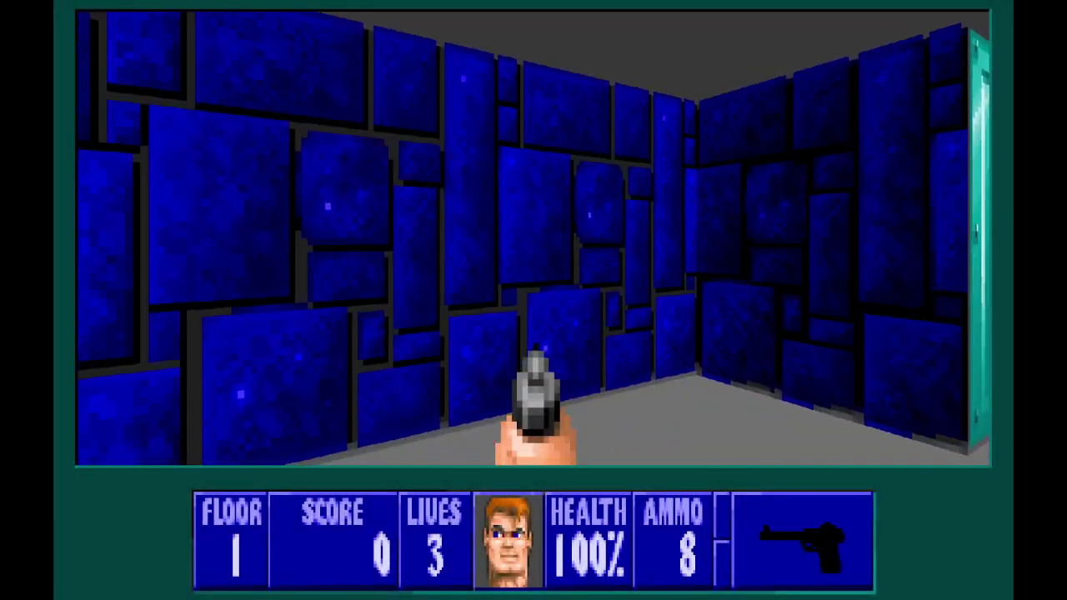
pyautogui.press('Right')
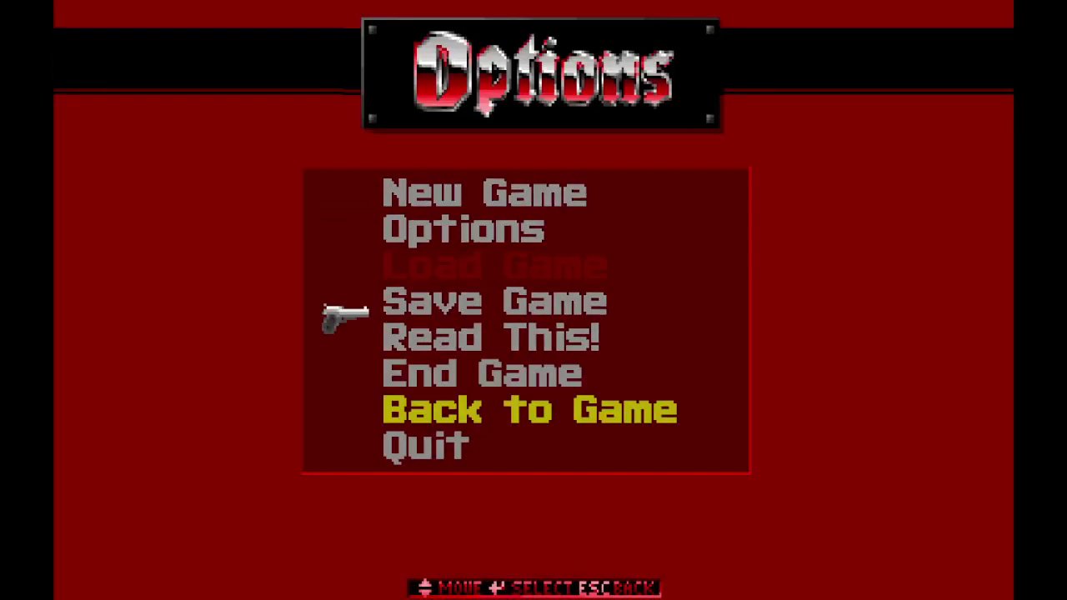
# - Set the display aspect to 4:3 with Vertical Sync enabled and return to the game
pyautogui.press('Up')
pyautogui.press('Return')
pyautogui.press('Return')
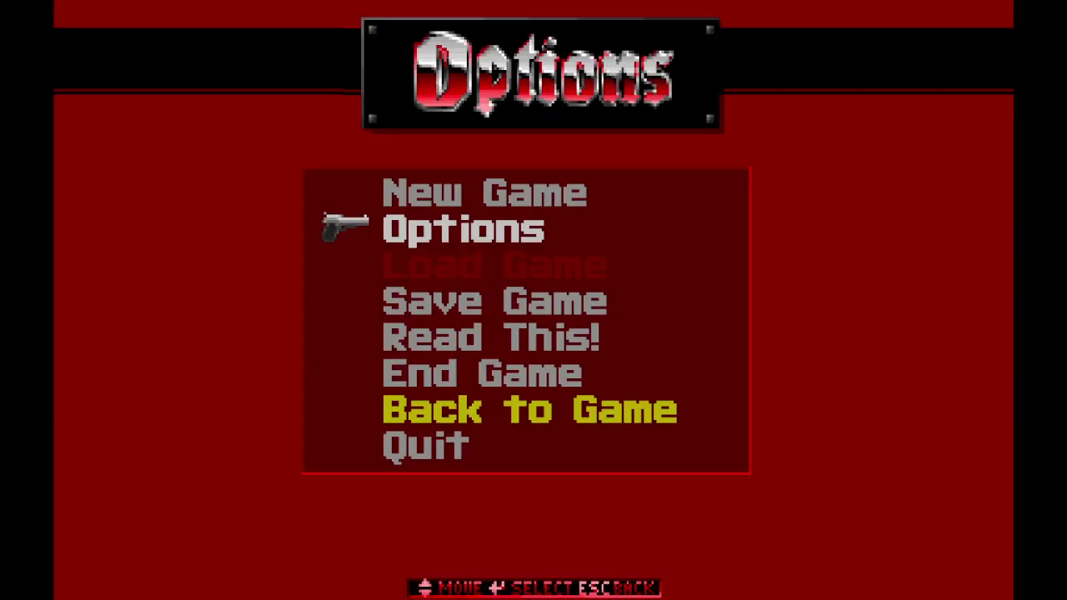
pyautogui.press('Return')
pyautogui.press('Return')
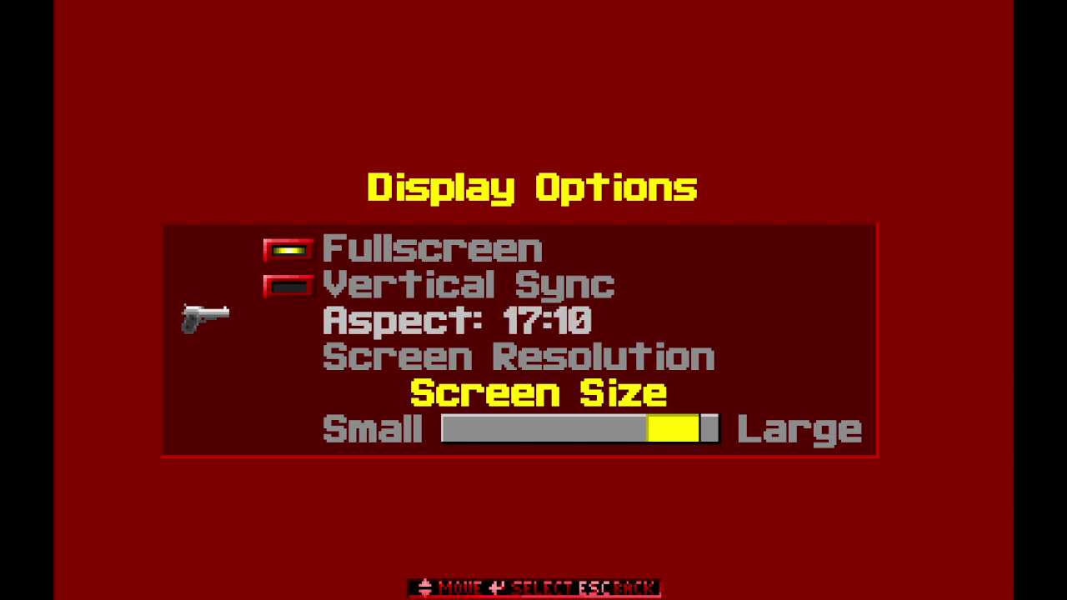
pyautogui.press('Return')
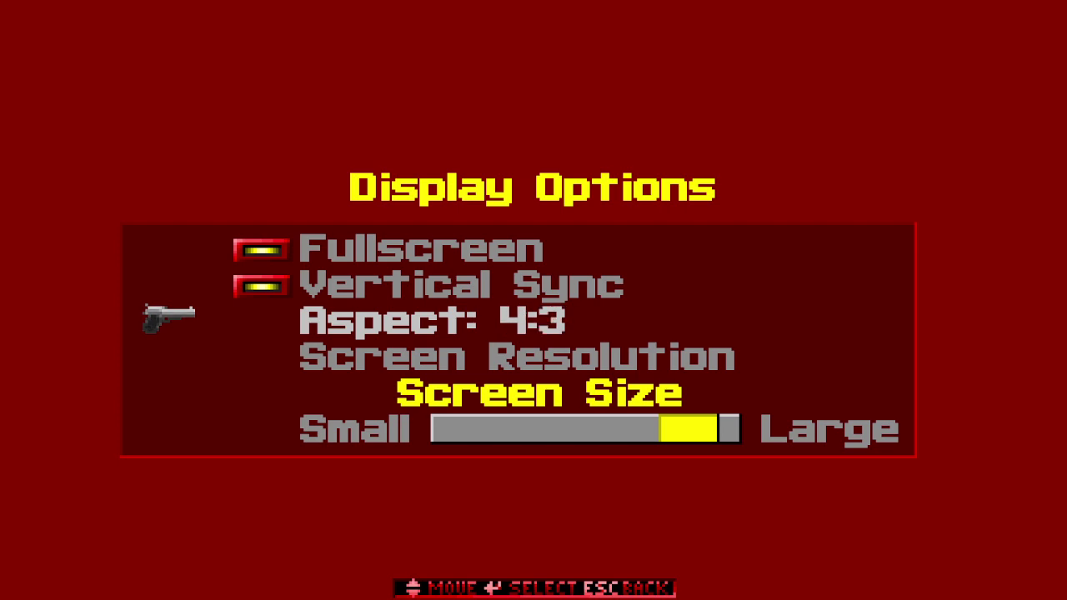
pyautogui.press('Escape')
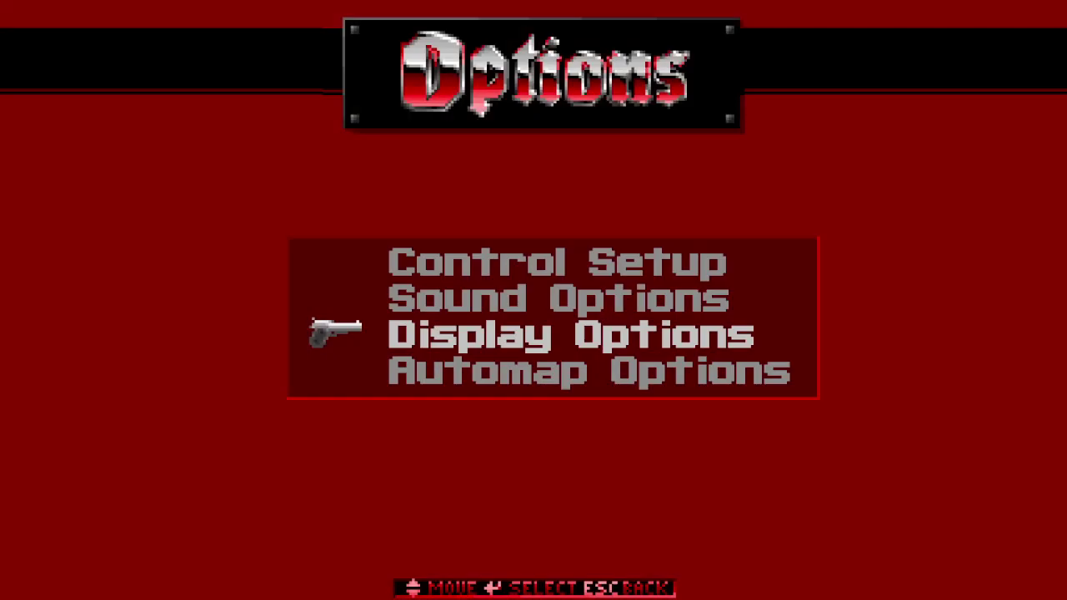
pyautogui.press('Escape')
pyautogui.press('Escape')
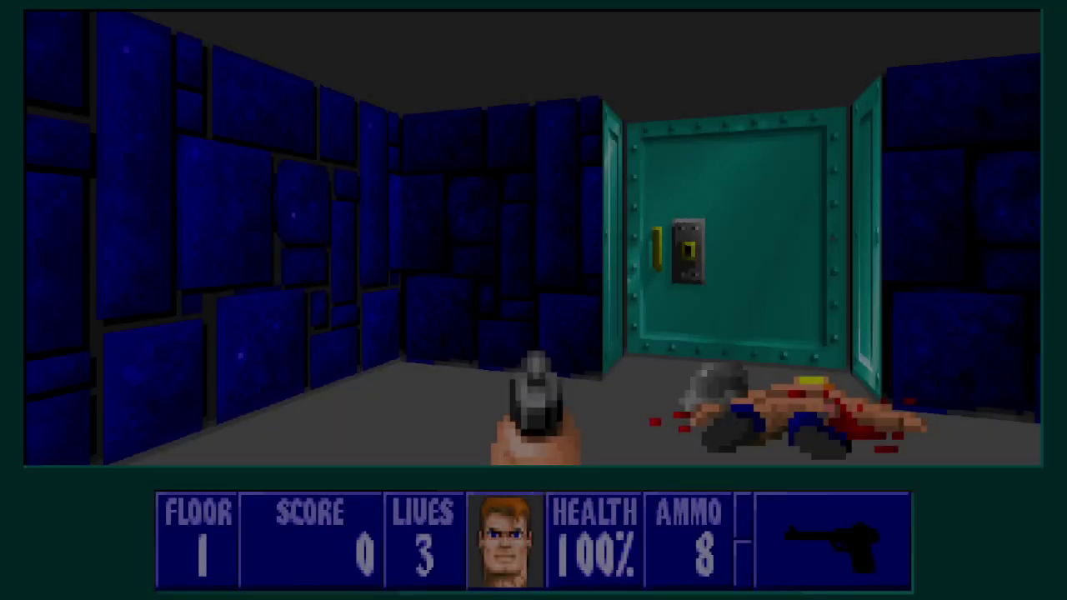
# - Turn around in the starting room and enlarge the game view to the full width, keeping the status bar shown
pyautogui.press('Right')
pyautogui.press('Left')
pyautogui.press('Left')
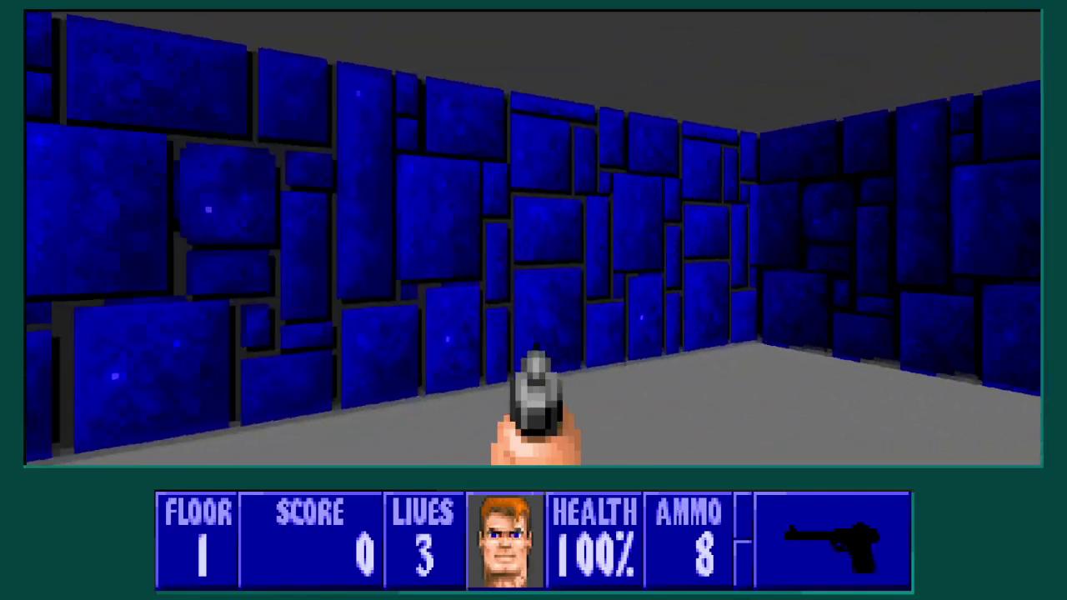
pyautogui.press('Right')
pyautogui.press('=')
pyautogui.press('=')
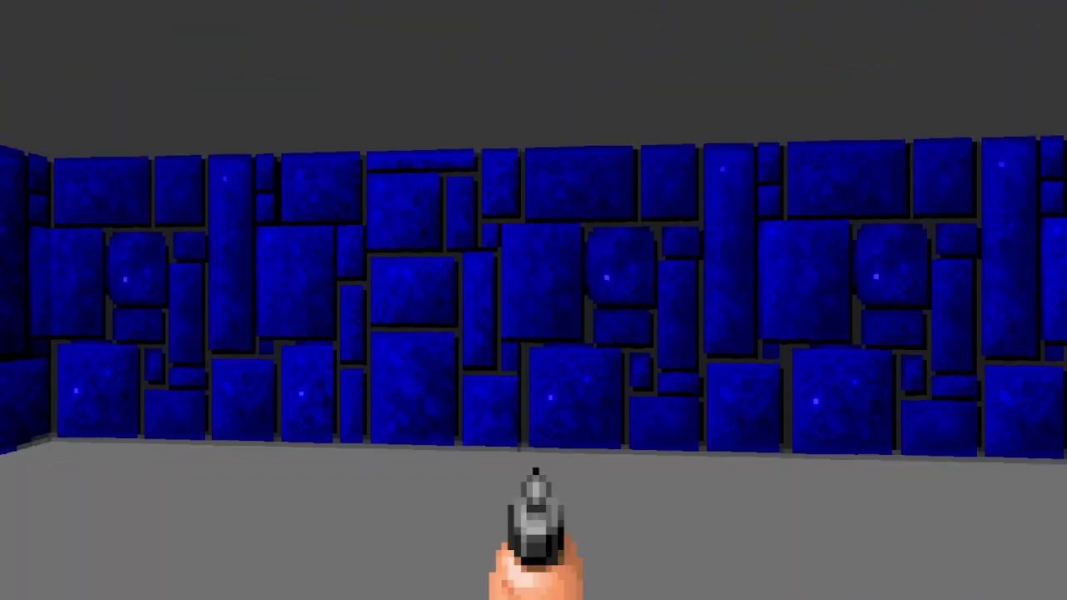
pyautogui.press('-')
pyautogui.press('Right')
pyautogui.press('Right')
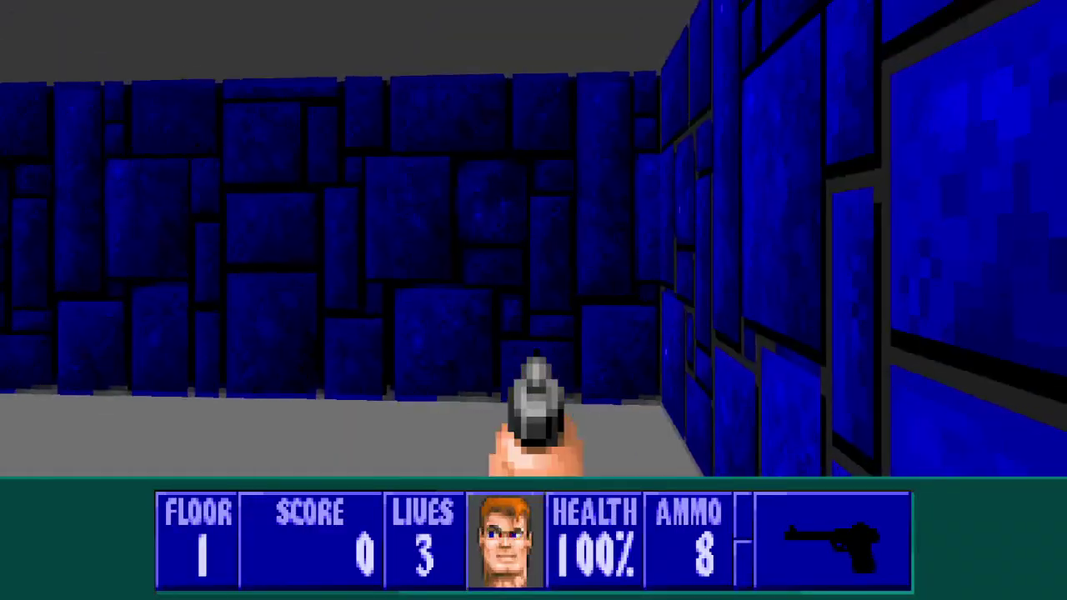
# - Check the Sound Options and return to the options list
pyautogui.press('Escape')
pyautogui.press('Down')
pyautogui.press('Up')
pyautogui.press('Return')
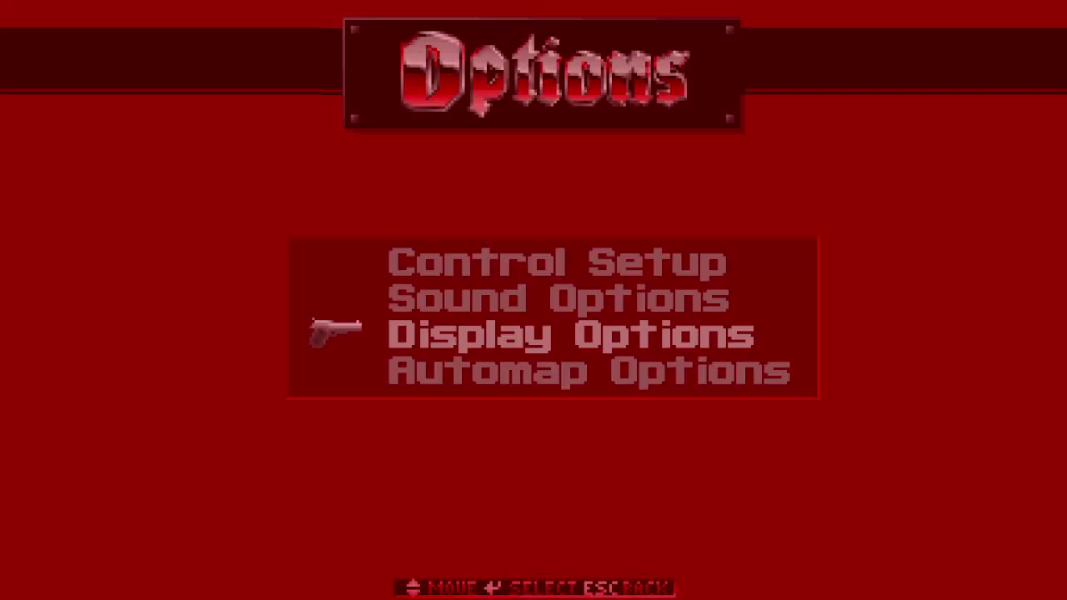
pyautogui.press('Up')
pyautogui.press('Return')
pyautogui.press('Escape')
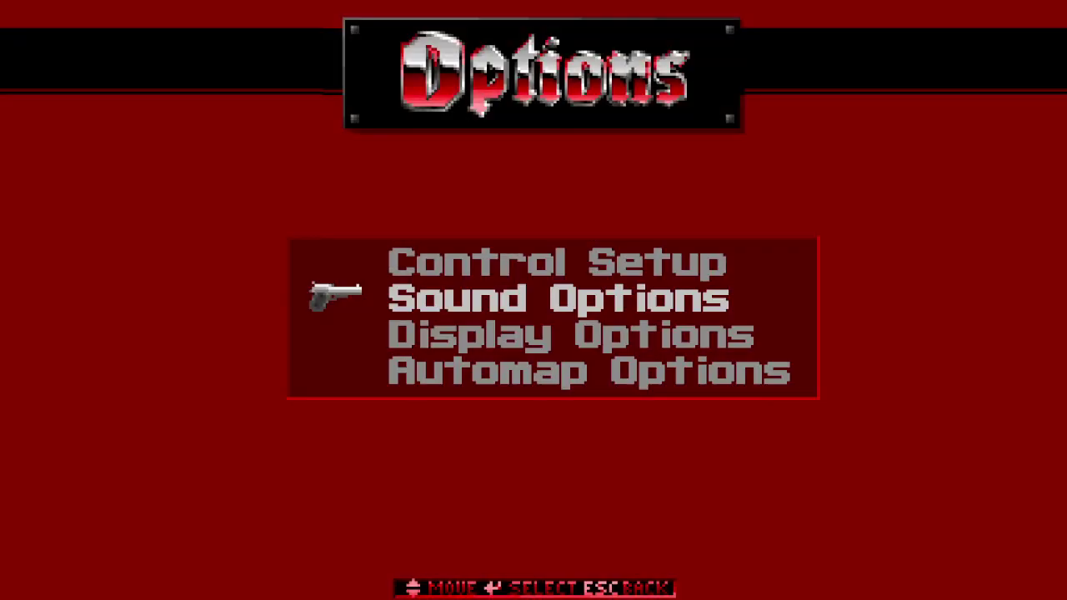
# - Raise both the mouse X and Y sensitivity to the middle of their ranges in Control Setup
pyautogui.press('Up')
pyautogui.press('Return')
pyautogui.press('Return')
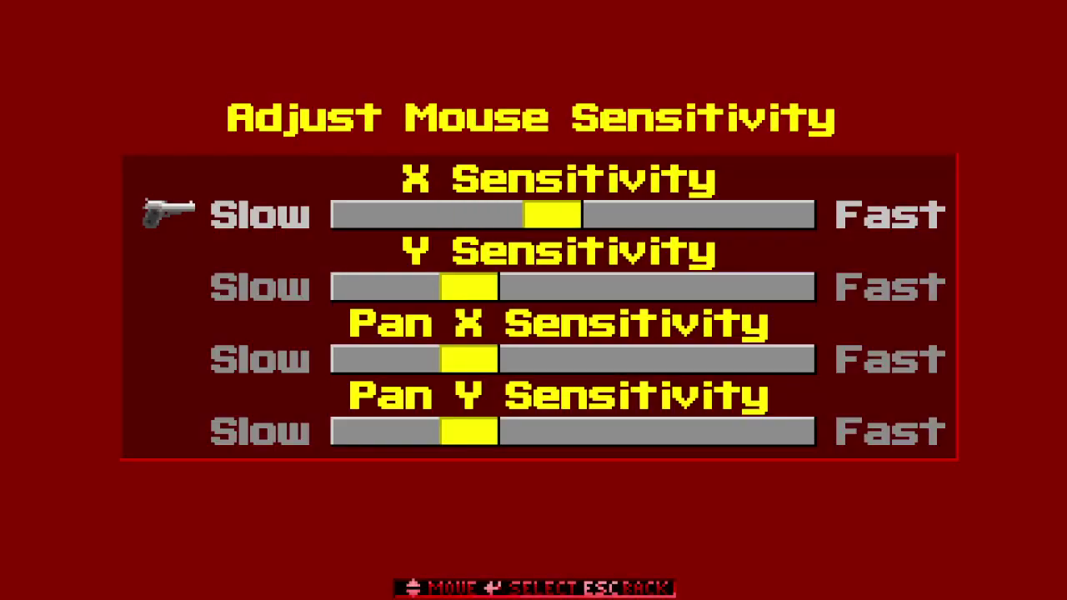
pyautogui.press('Down')
pyautogui.press('Right')
pyautogui.press('Up')
pyautogui.press('Right')
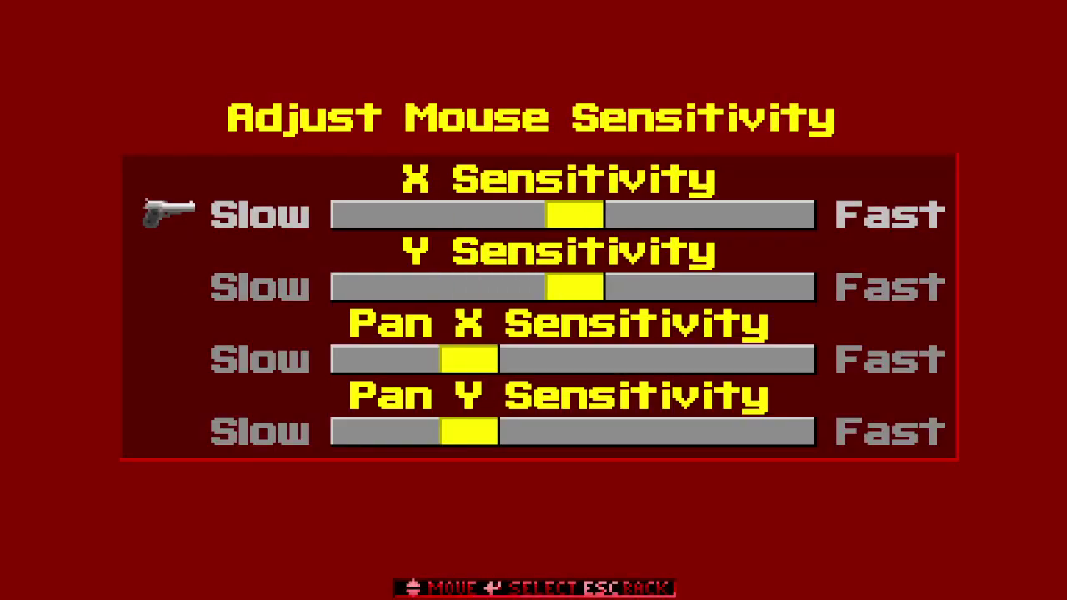
pyautogui.press('Escape')
# - Turn on Disable Y Axis in the control settings and return to the game
pyautogui.press('Up')
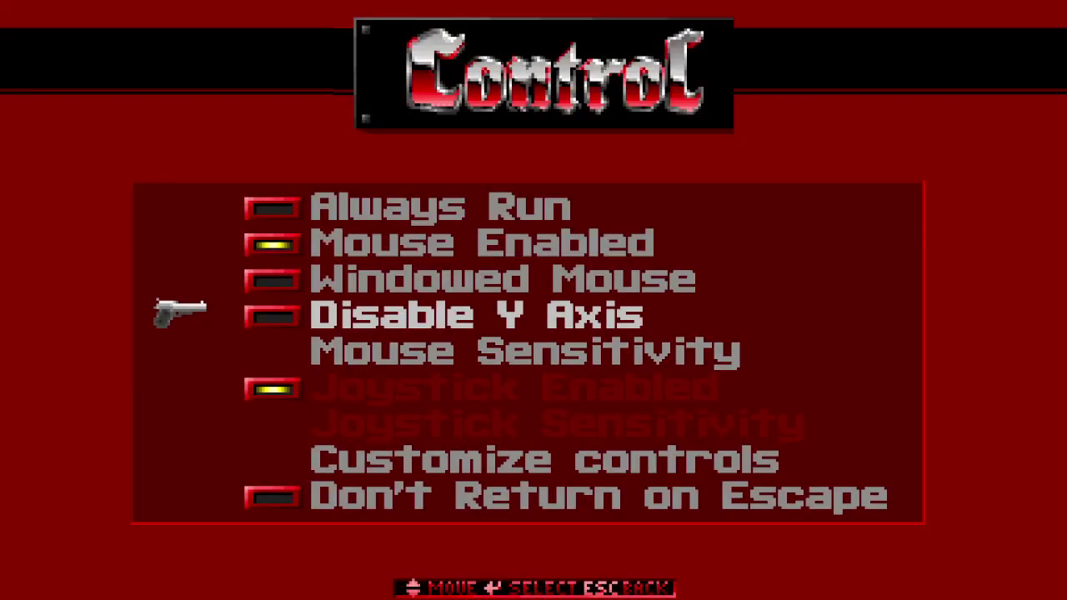
pyautogui.press('Up')
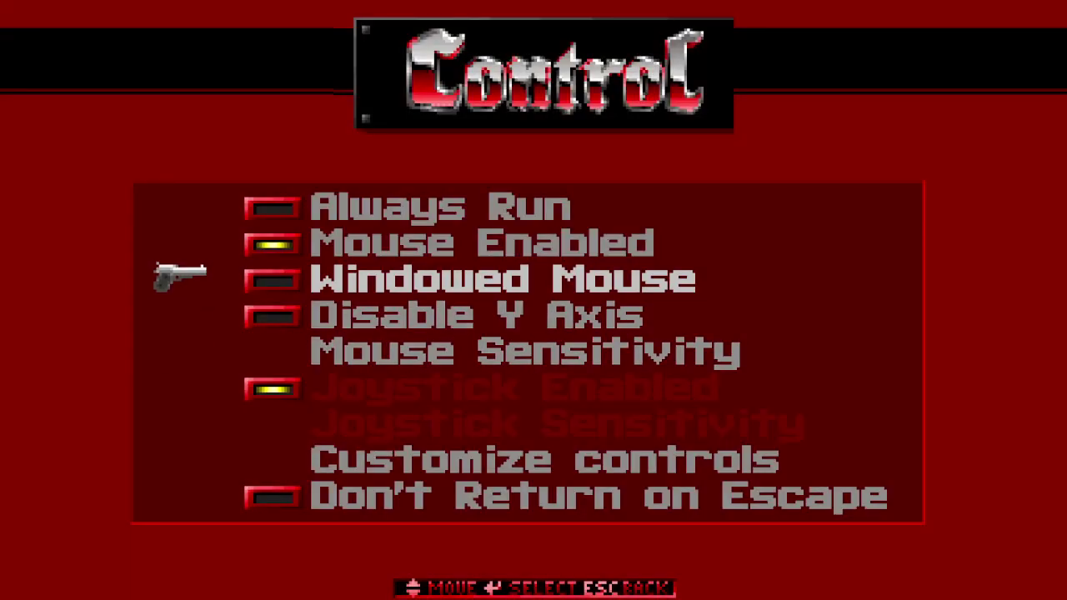
pyautogui.press('Down')
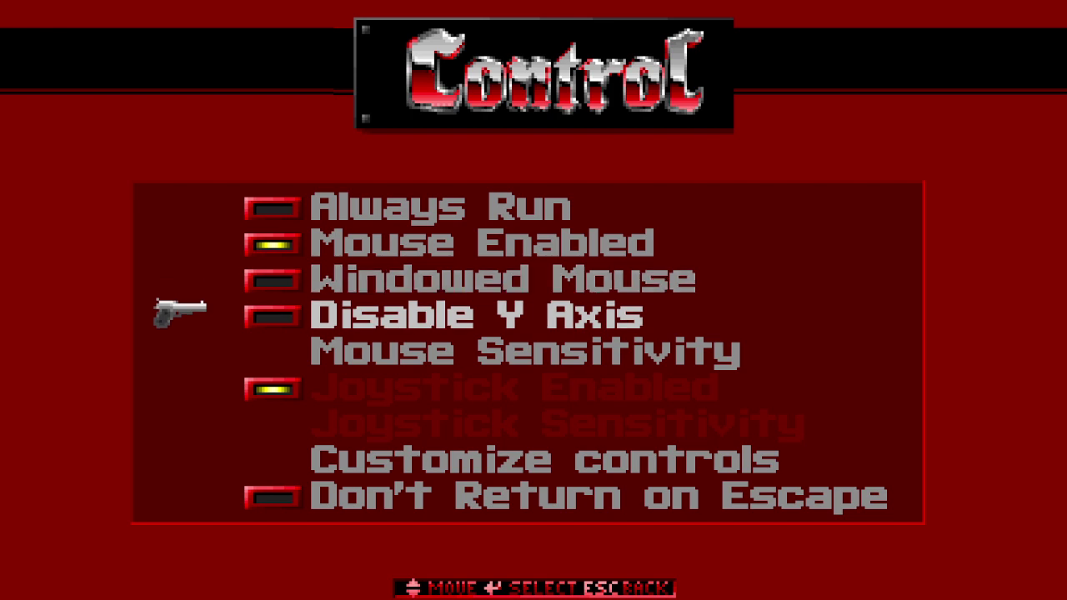
pyautogui.press('Return')
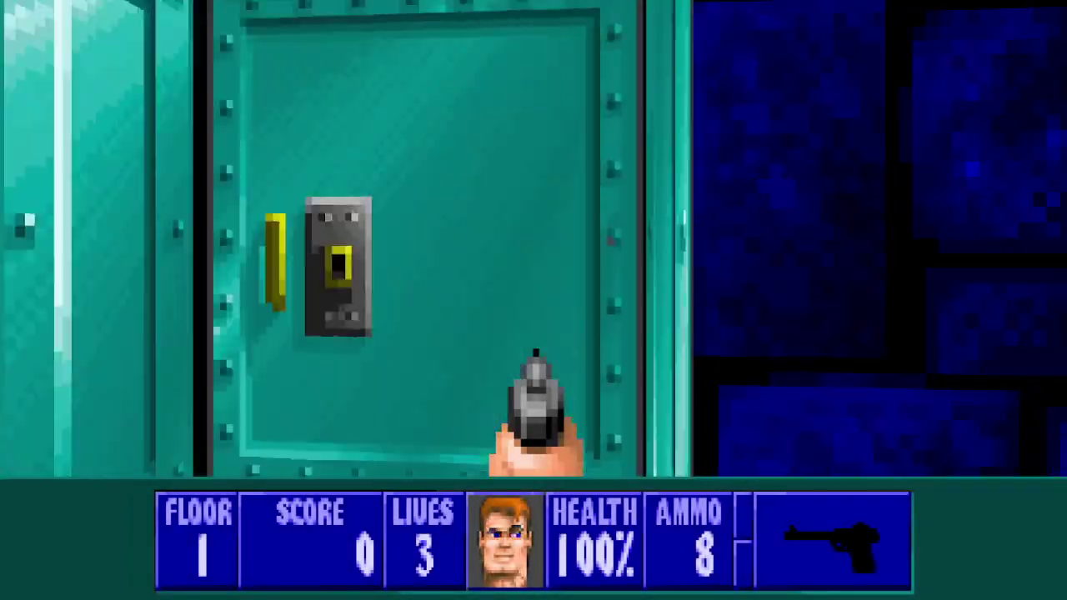
# - Walk through the blue-walled room beyond the starting door and pick up the ammo clip
pyautogui.press('Left')
pyautogui.press('Up')
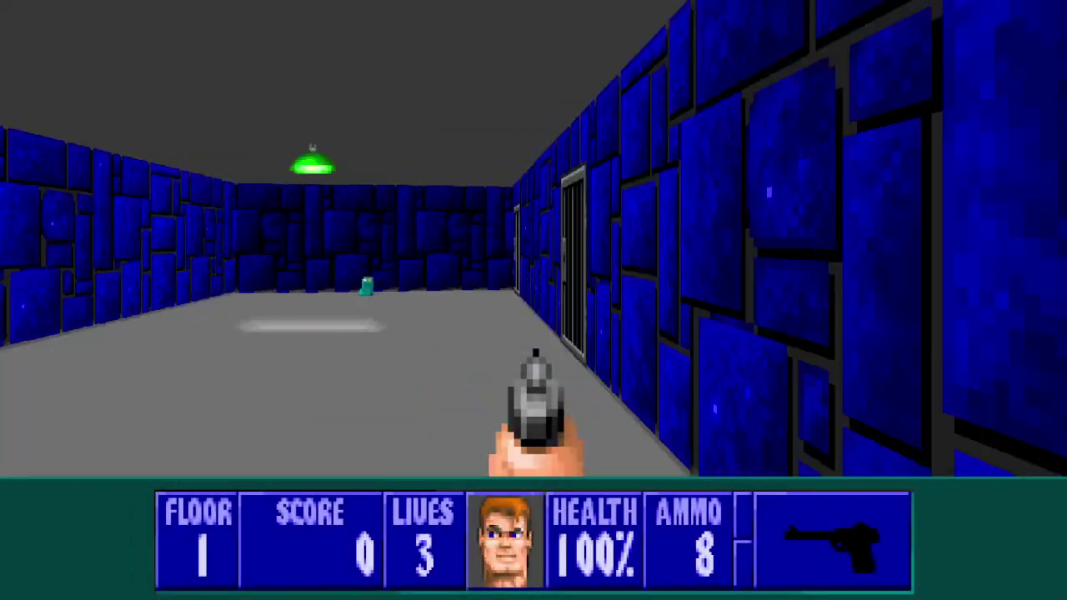
pyautogui.press('Right')
pyautogui.press('Up')
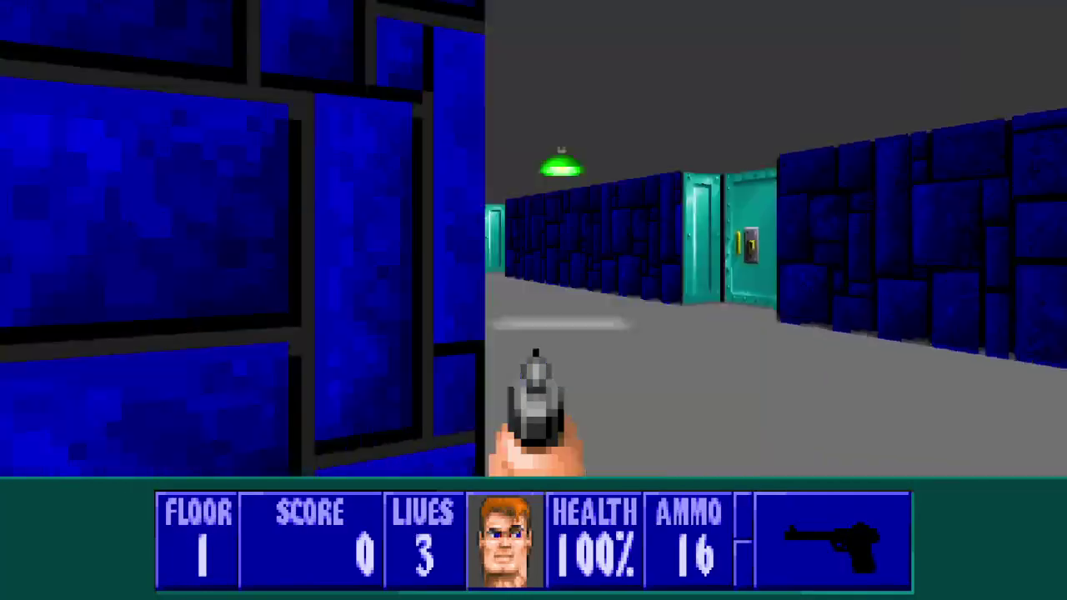
# - Go down the lamp-lit blue corridor and open the teal door at its end
pyautogui.press('Right')
pyautogui.press('Up')
pyautogui.press('space')
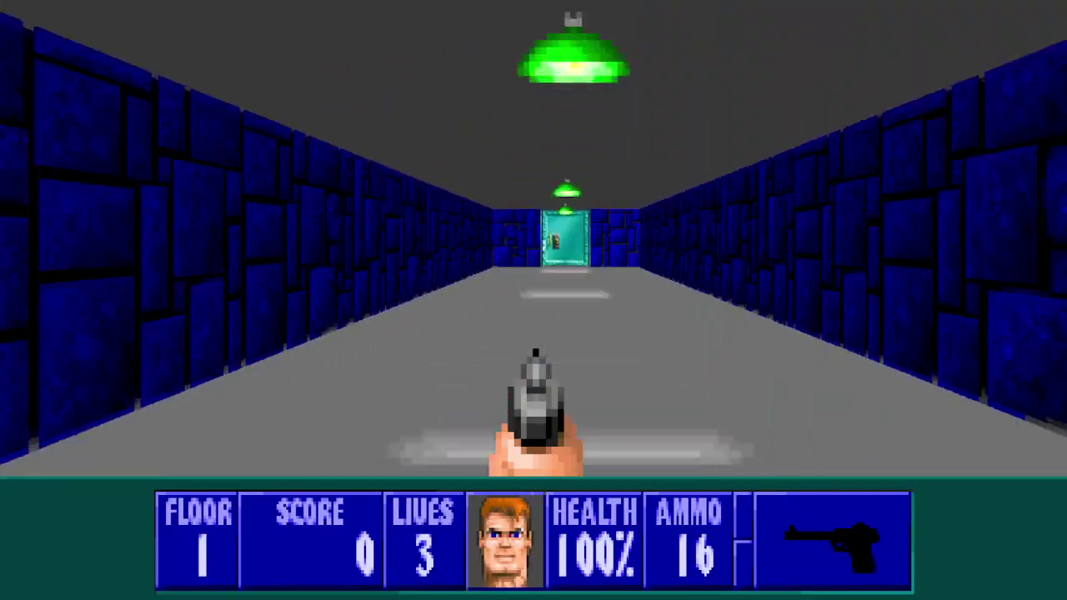
pyautogui.press('Up')
pyautogui.press('space')
pyautogui.press('Down')
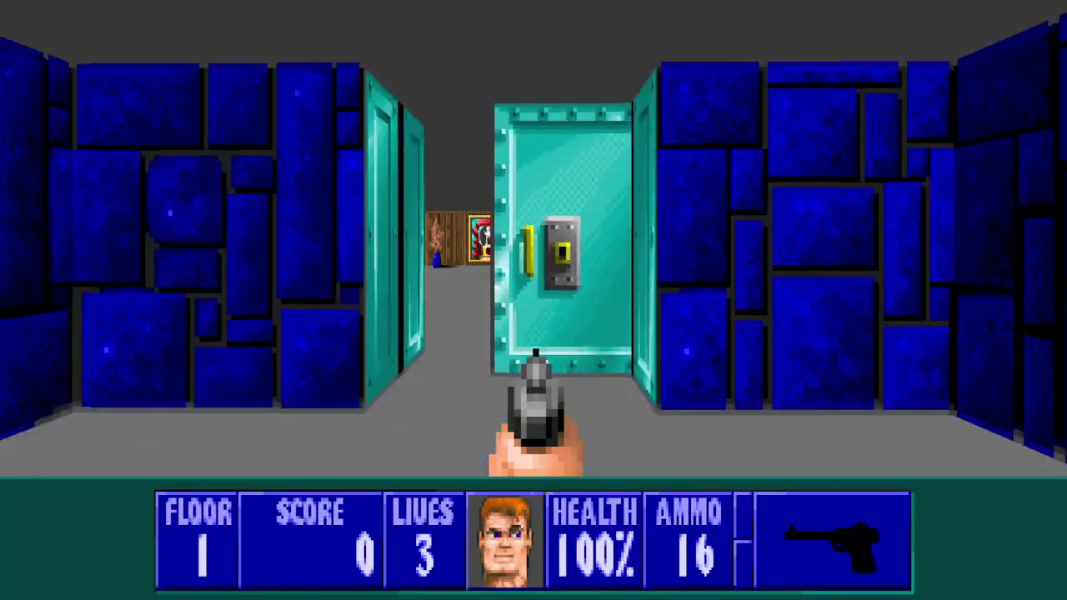
# - Advance through the doorway towards the wood-panelled room and fire the pistol
pyautogui.press('space')
pyautogui.press('Up')
pyautogui.press('Left')
pyautogui.press('ctrl')
pyautogui.press('ctrl')
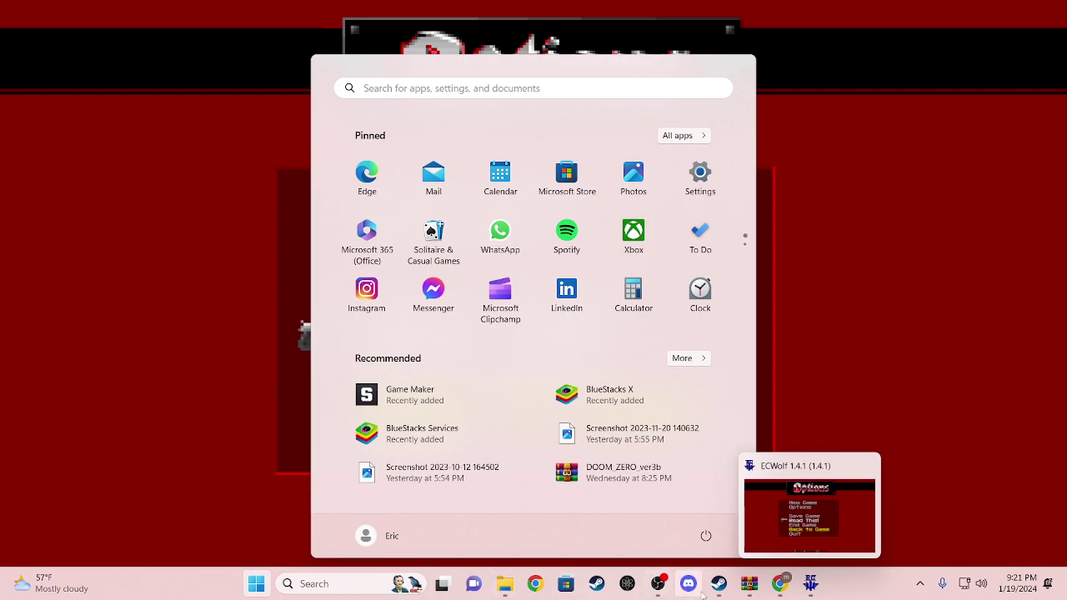
pyautogui.click(659, 583)
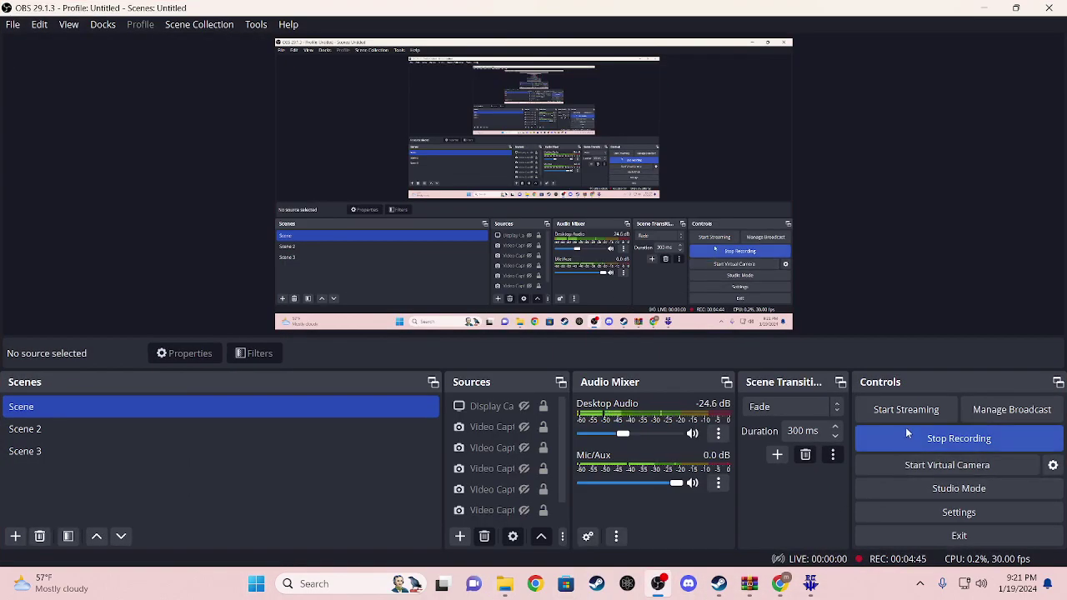